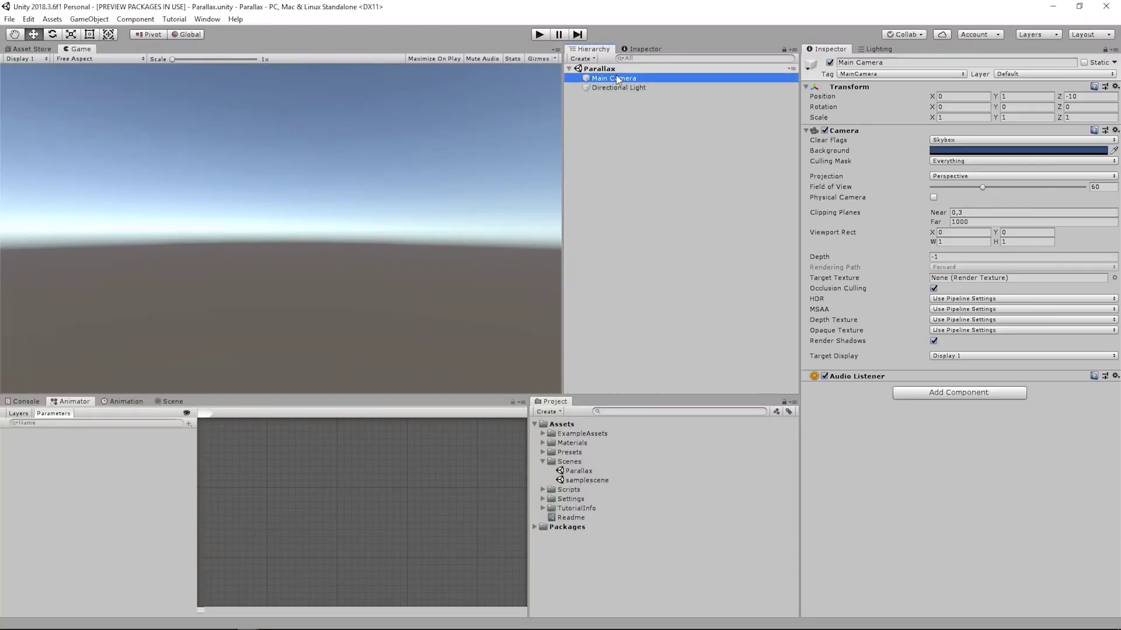
Step: Set the Main Camera's clear flags to Solid Color with background colour 424242
click(1021, 140)
click(986, 166)
click(1018, 150)
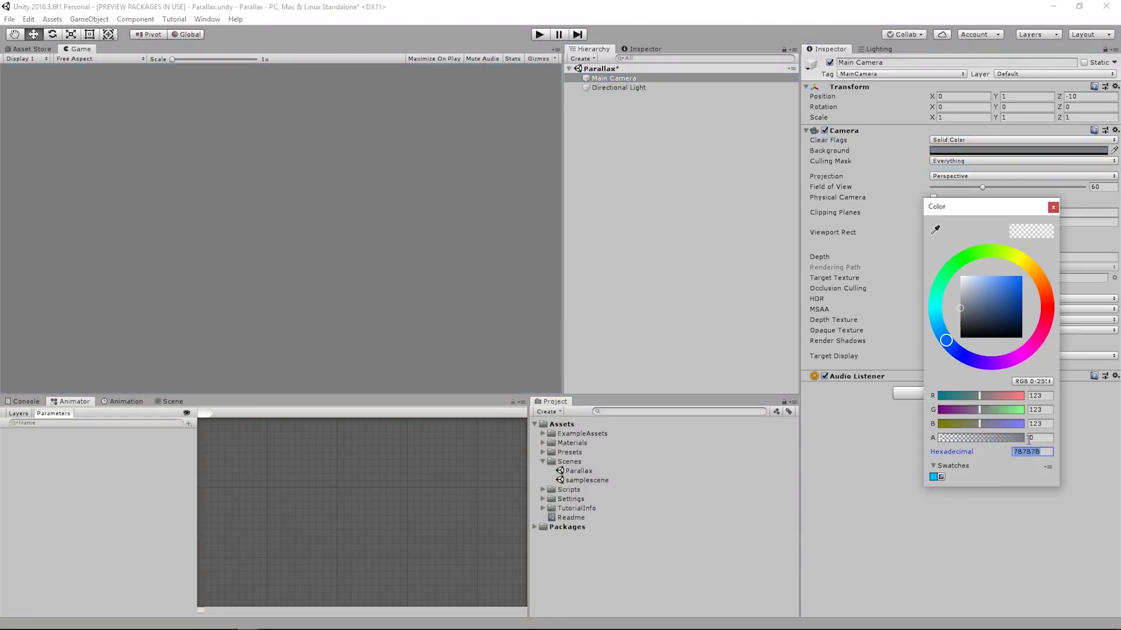
text(424242)
click(848, 414)
Step: Create a new project folder named Images
click(548, 410)
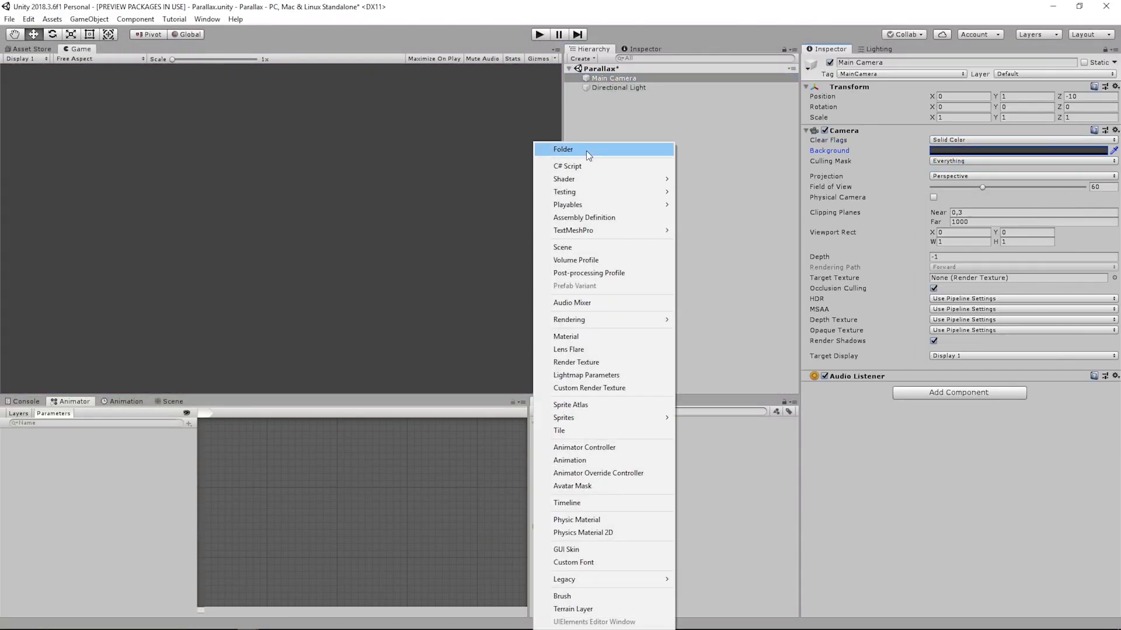
click(587, 151)
text(Images)
key(Return)
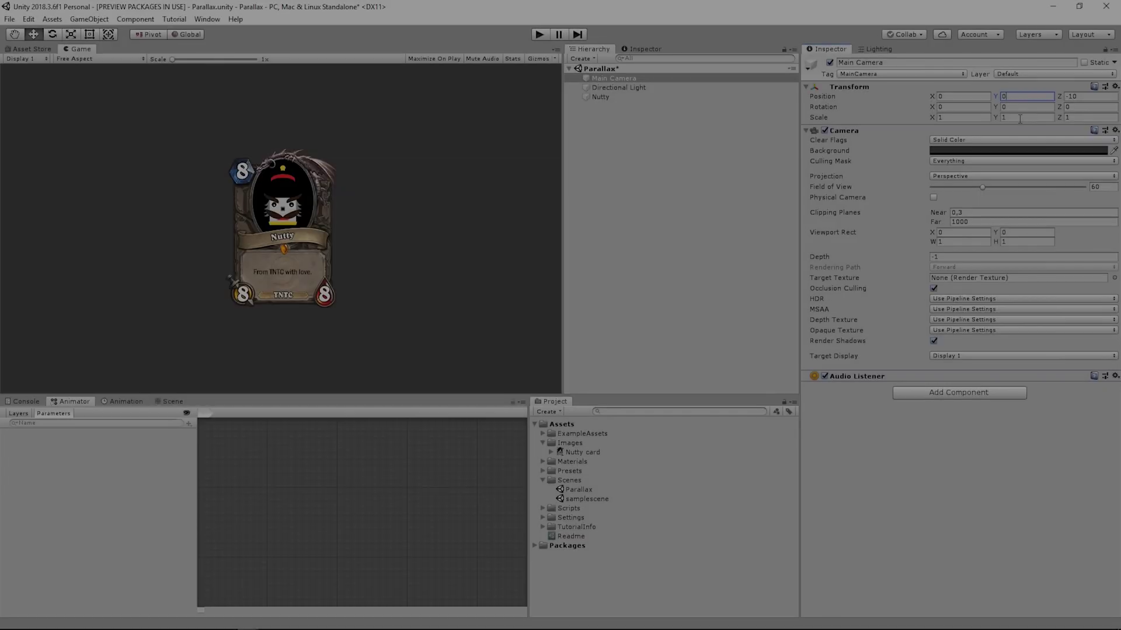
Step: Set the Main Camera's Z position to -7 and dock the Scene view beside the Game view
click(1074, 97)
text(-7)
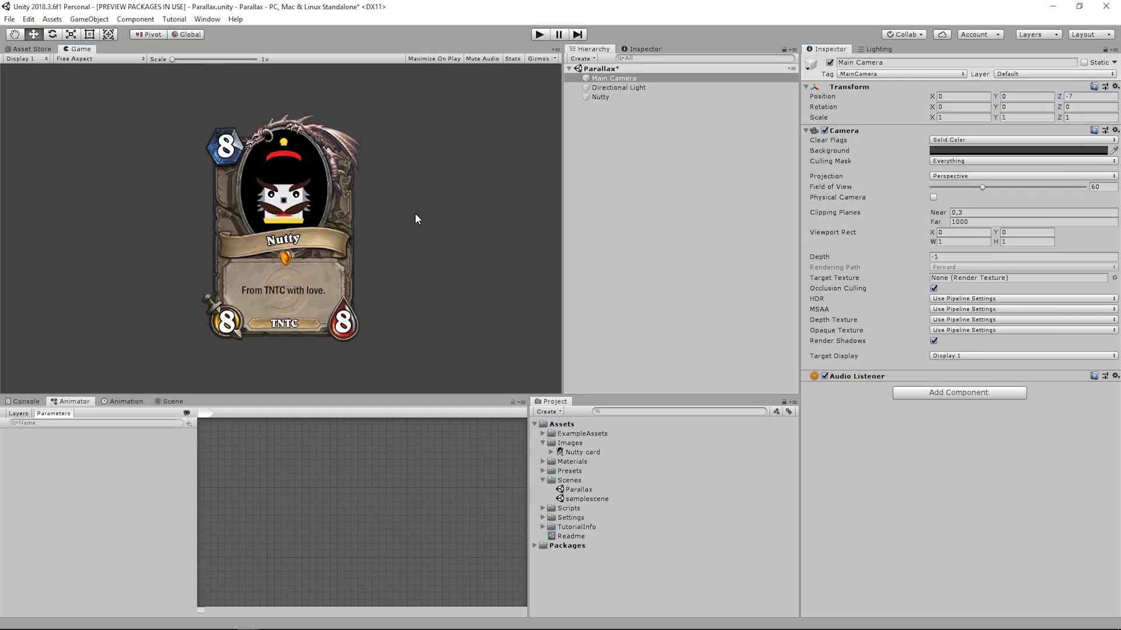
drag(171, 402, 82, 50)
Step: Examine the Nutty card sprite from different angles and distances in the Scene view
right_drag(400, 221, 840, 161)
key(w)
key(w)
key(s)
key(w)
key(s)
right_drag(380, 268, 367, 222)
alt+drag(368, 223, 393, 235)
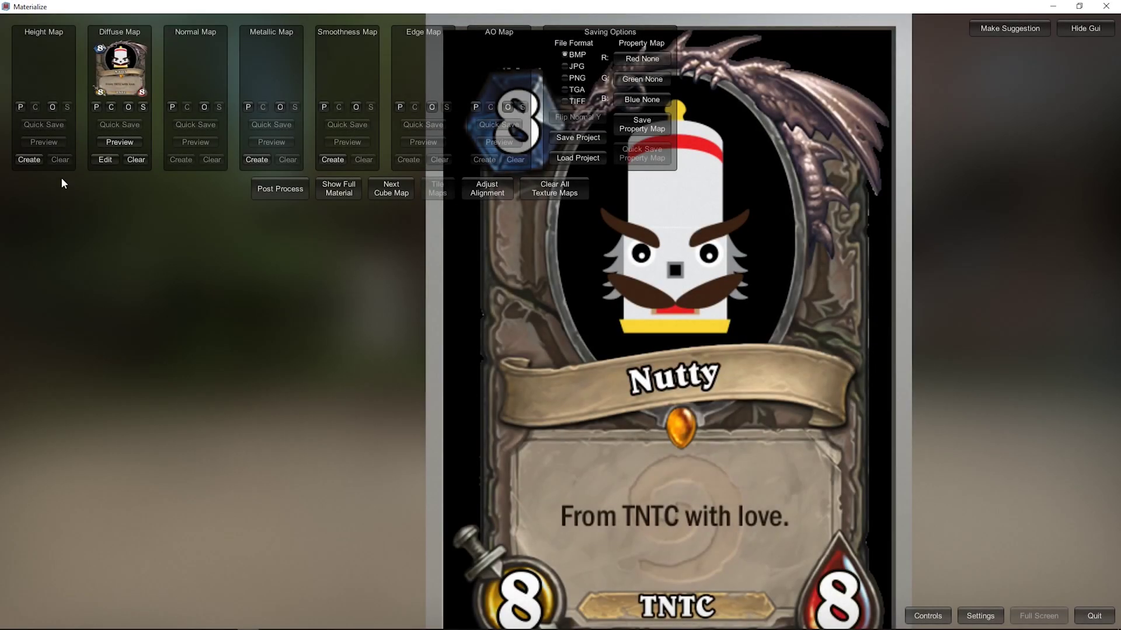
Step: Create a height map from the original diffuse with final gain -0.149, contrast 3.2307 and bias 0.5288, and set it as the height map
click(29, 161)
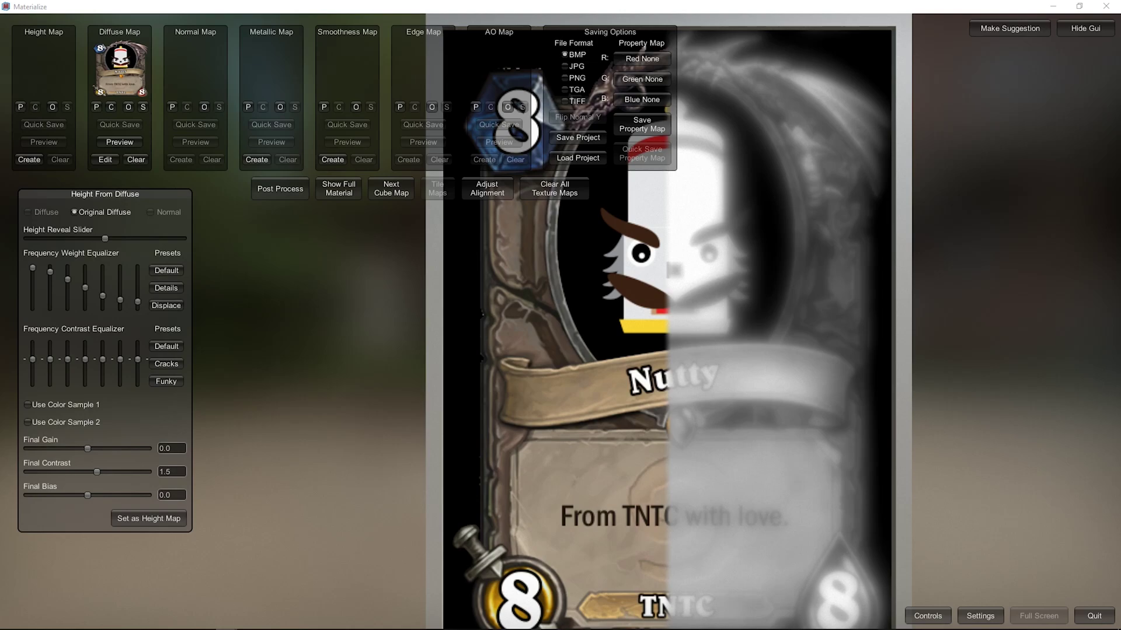
drag(33, 359, 32, 346)
drag(87, 449, 68, 449)
drag(97, 471, 107, 472)
drag(87, 495, 116, 500)
drag(101, 244, 11, 263)
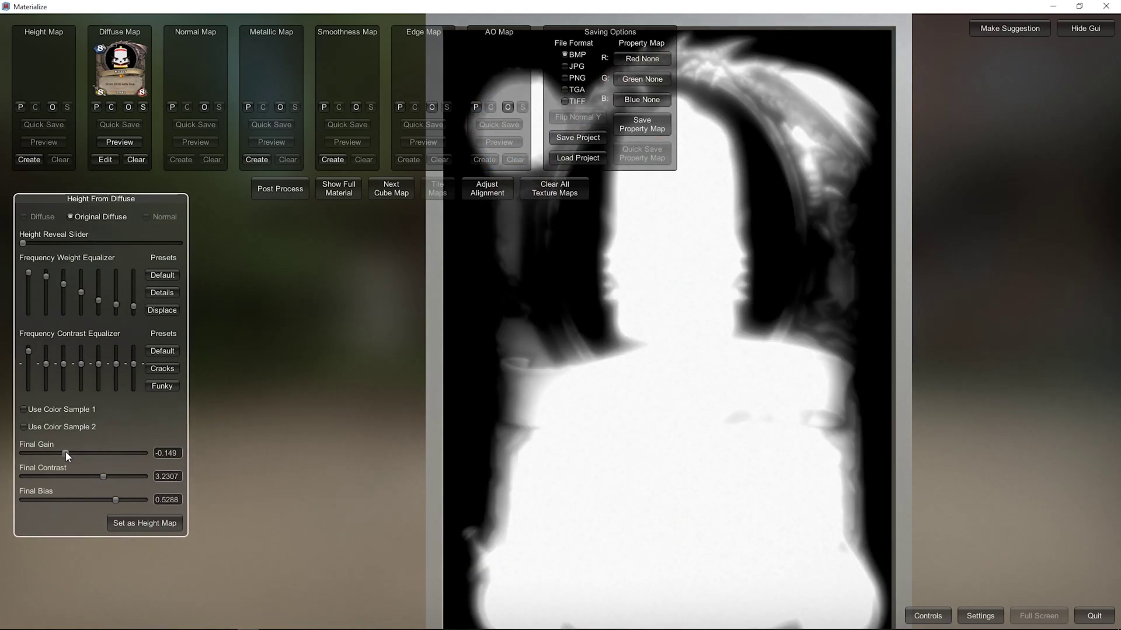
click(144, 523)
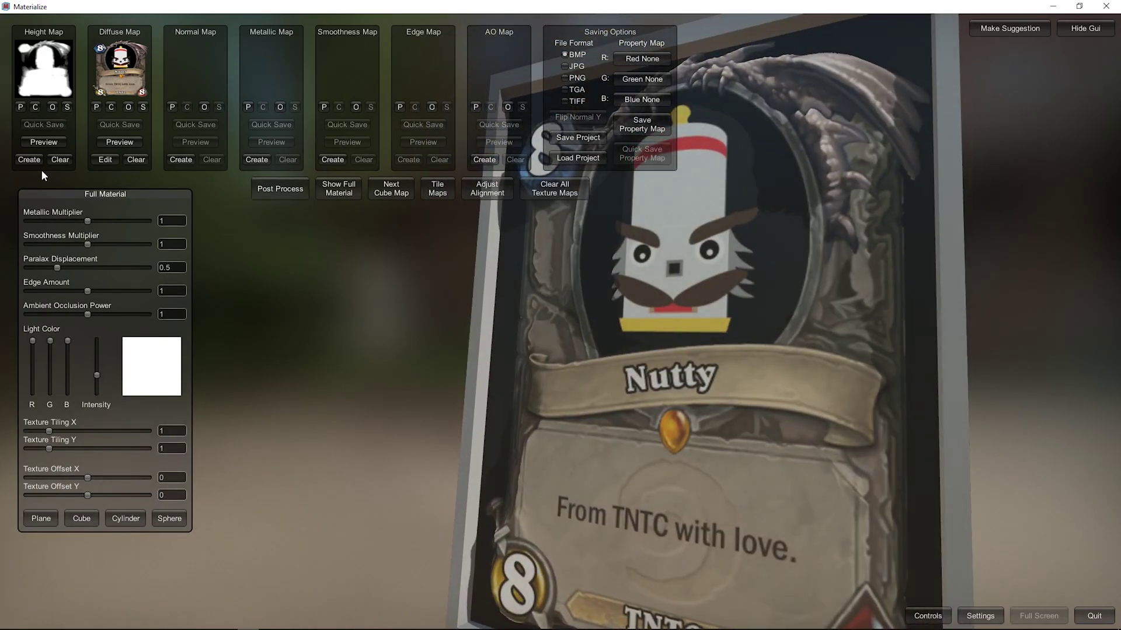
Step: Refine the height map to final gain -0.134, contrast 2.5576 and bias 0.3653, and apply it again
click(30, 160)
click(148, 523)
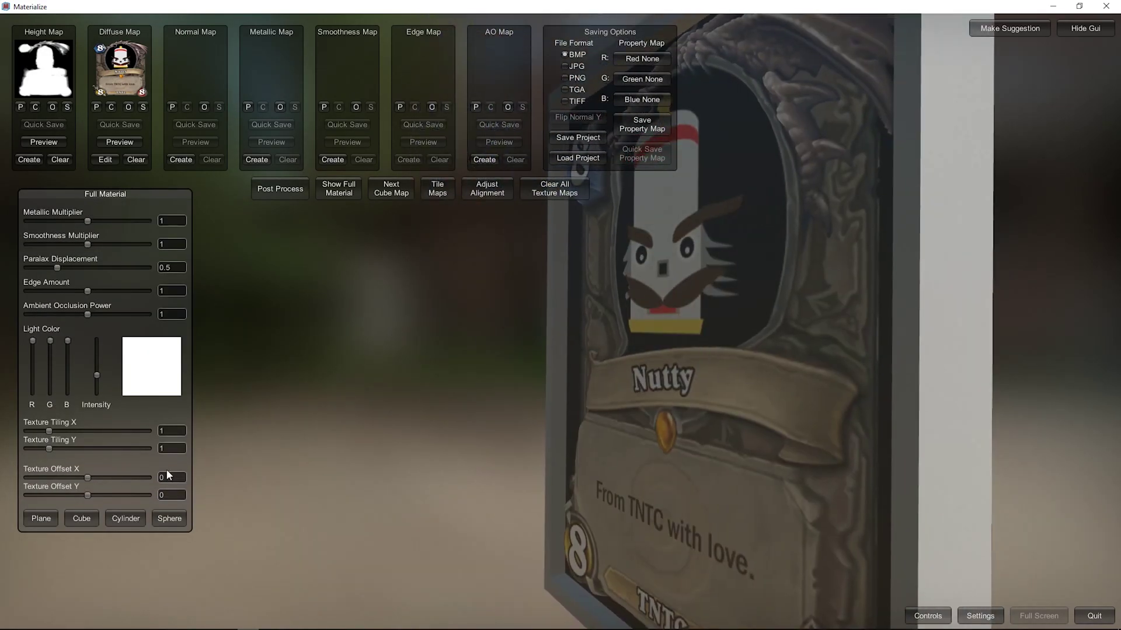
click(30, 160)
drag(118, 480, 103, 481)
drag(120, 502, 100, 481)
click(149, 525)
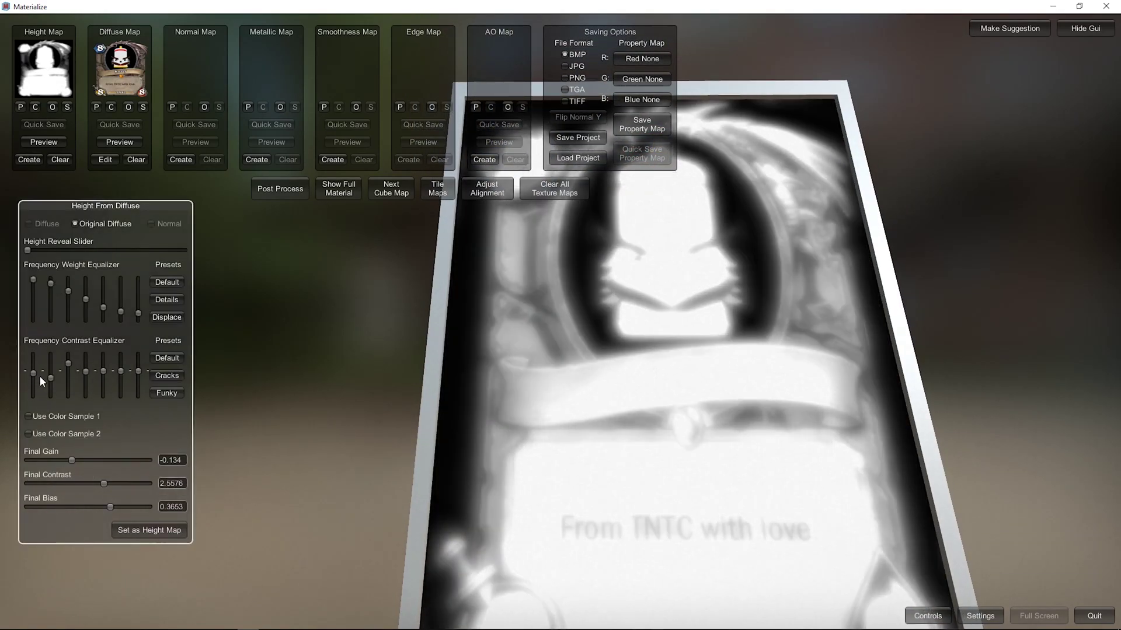
click(148, 532)
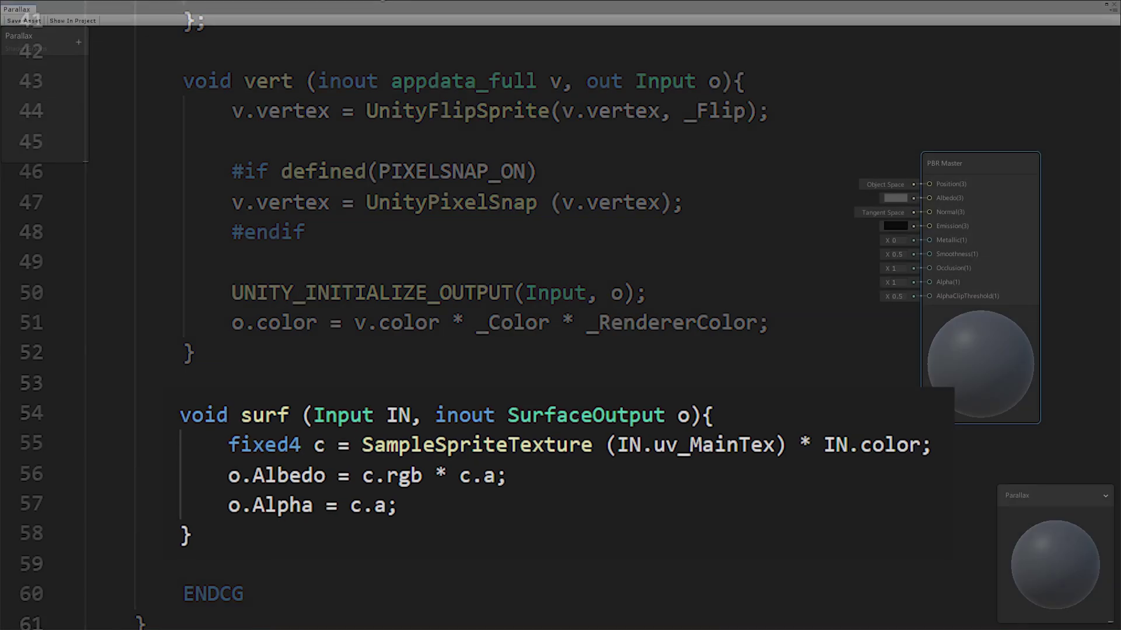
Step: Add a Sample Texture 2D node and feed its Texture input from a Texture 2D asset converted to a property
right_click(438, 164)
click(474, 168)
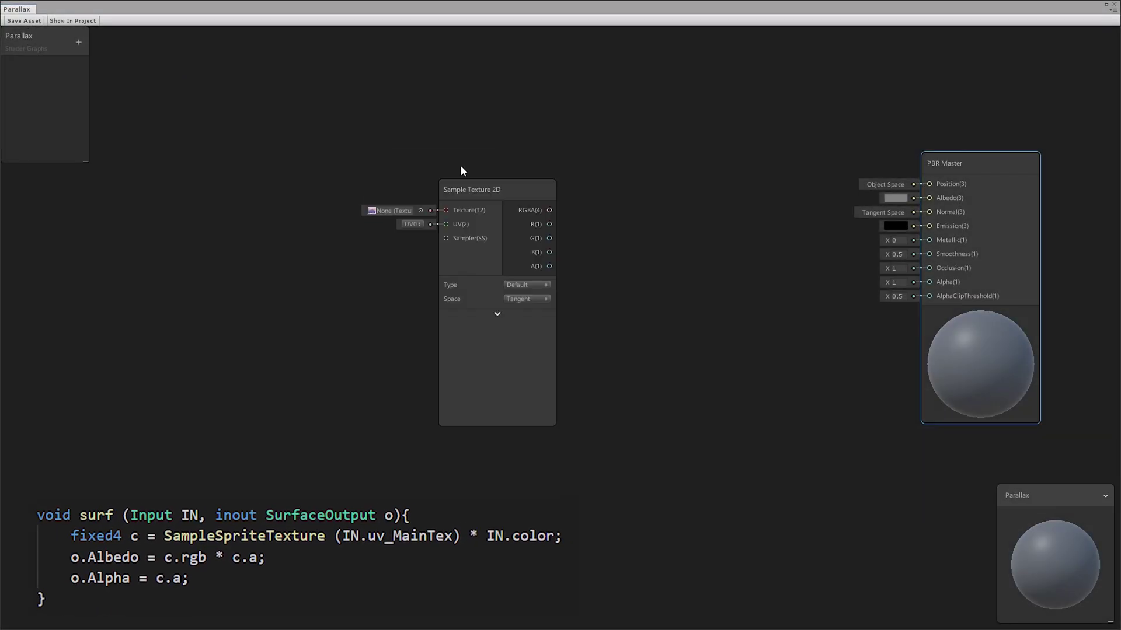
drag(446, 210, 299, 240)
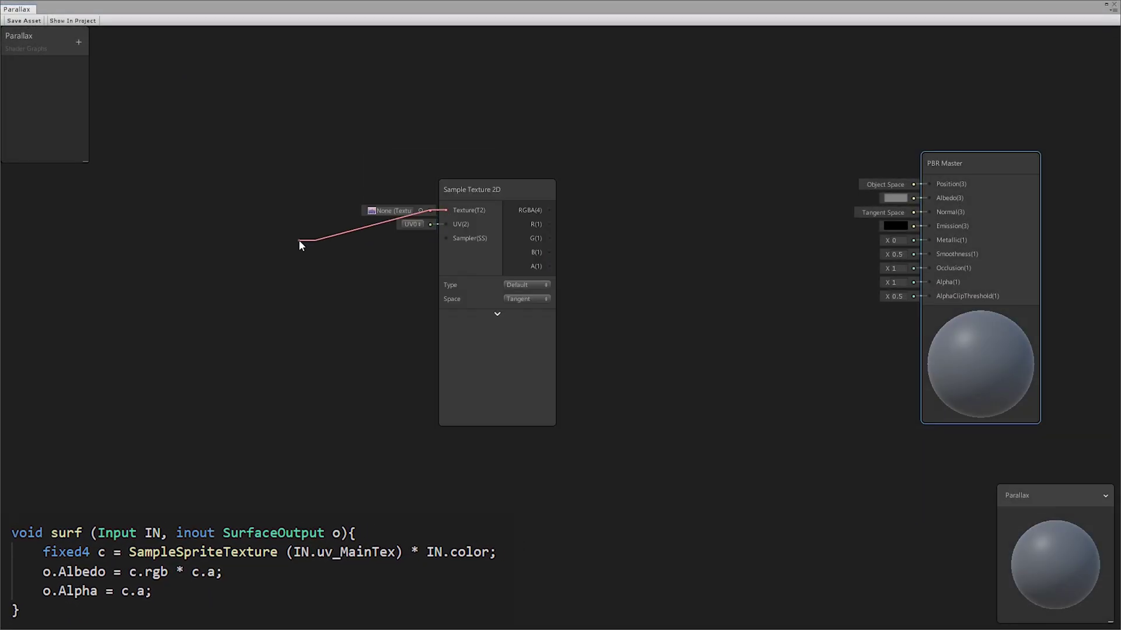
click(290, 267)
right_click(269, 228)
click(296, 341)
Step: Name the texture property Sprite, assign Nutty card as its default texture, and tidy the node positions
text(S)
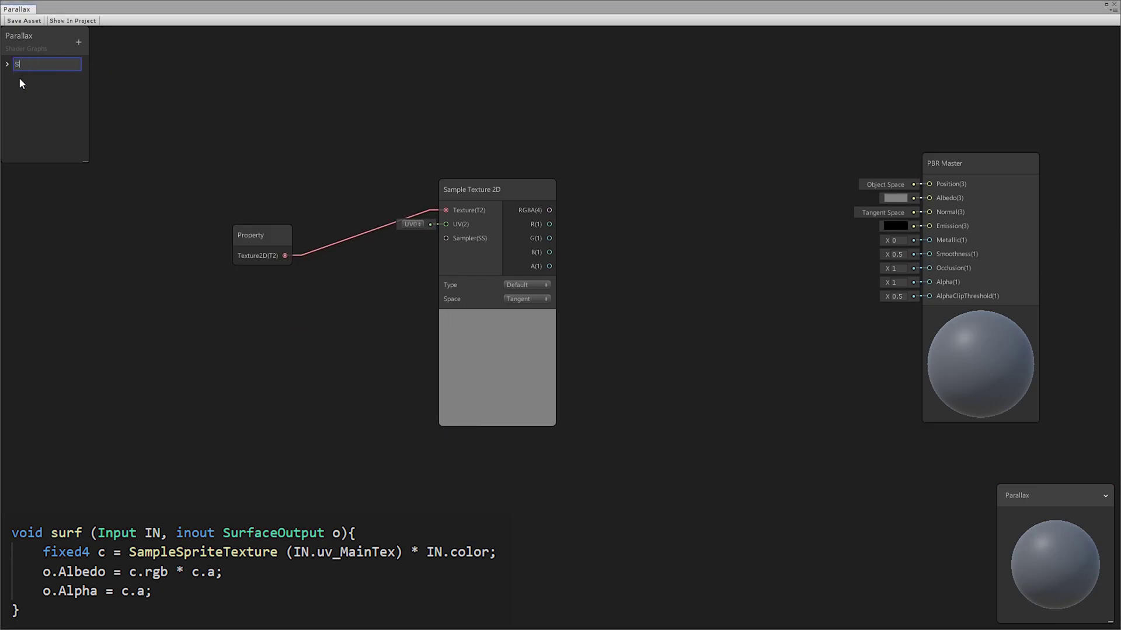
text(prite)
key(Return)
drag(254, 231, 218, 144)
click(7, 64)
click(76, 109)
double_click(486, 317)
drag(484, 179, 414, 141)
Step: Add a Vector 3 node and connect the sampled texture's R, G and B outputs to its X, Y and Z inputs
right_click(614, 152)
click(633, 159)
text(v)
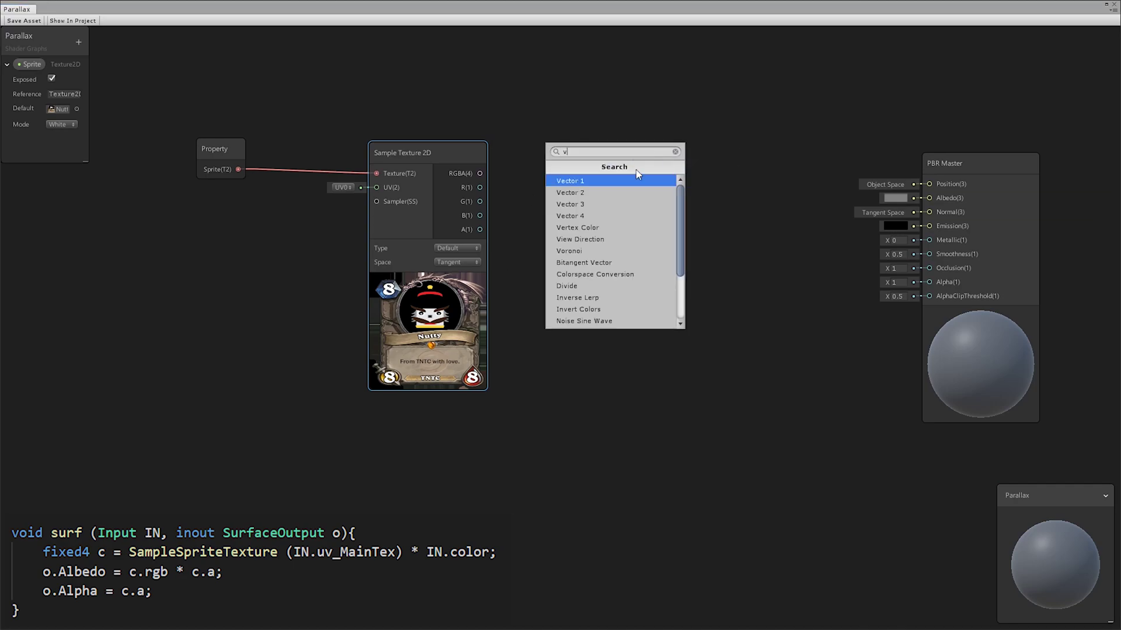
click(636, 205)
drag(648, 177, 640, 139)
drag(541, 195, 618, 178)
drag(480, 215, 618, 191)
drag(653, 145, 600, 136)
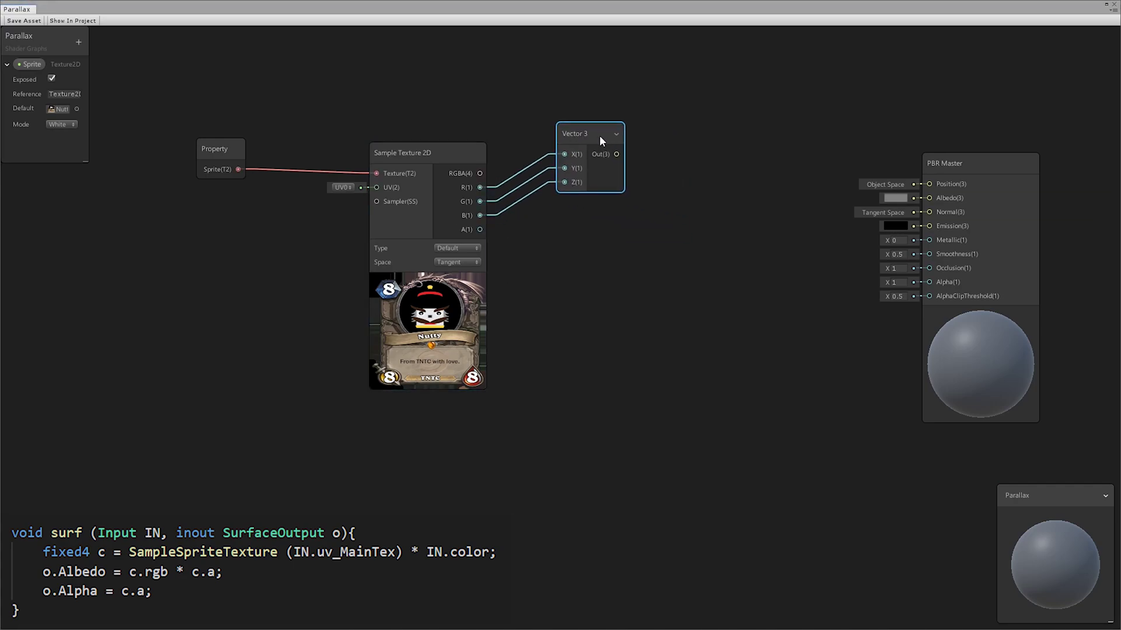
Step: Connect the texture's A output to the PBR Master's Alpha, and feed Albedo with the Vector 3 multiplied by A
drag(480, 229, 929, 282)
drag(614, 143, 710, 106)
text(mu)
key(Return)
drag(482, 263, 710, 138)
drag(778, 103, 929, 233)
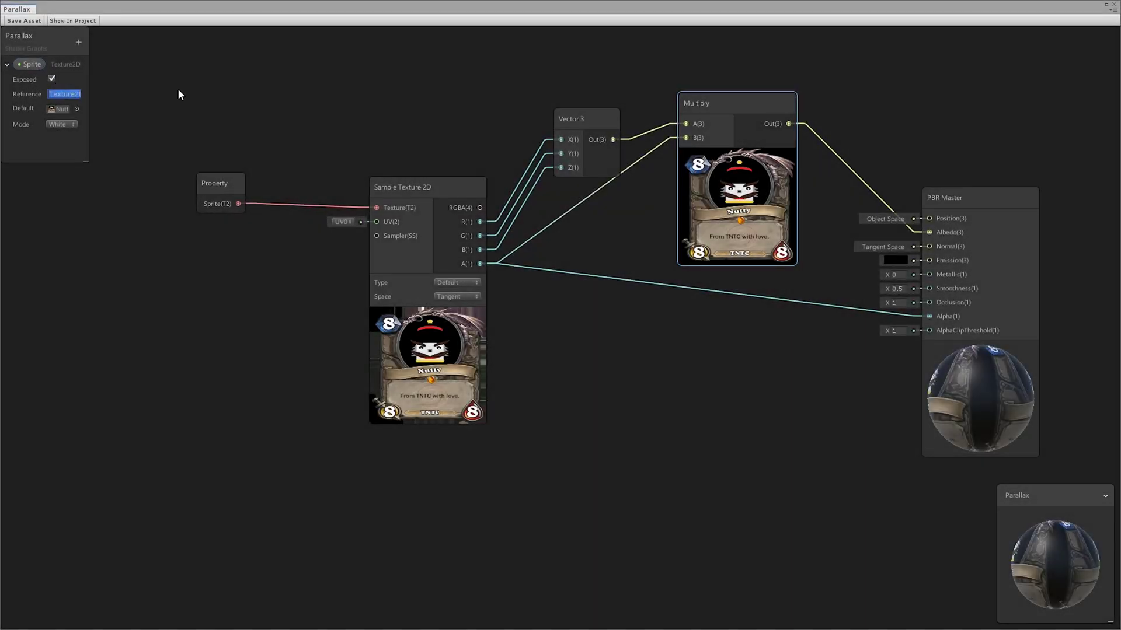
Step: Set the Sprite property's reference to _MainTex and save the shader graph asset
key(BackSpace)
text(_MainTex)
click(25, 20)
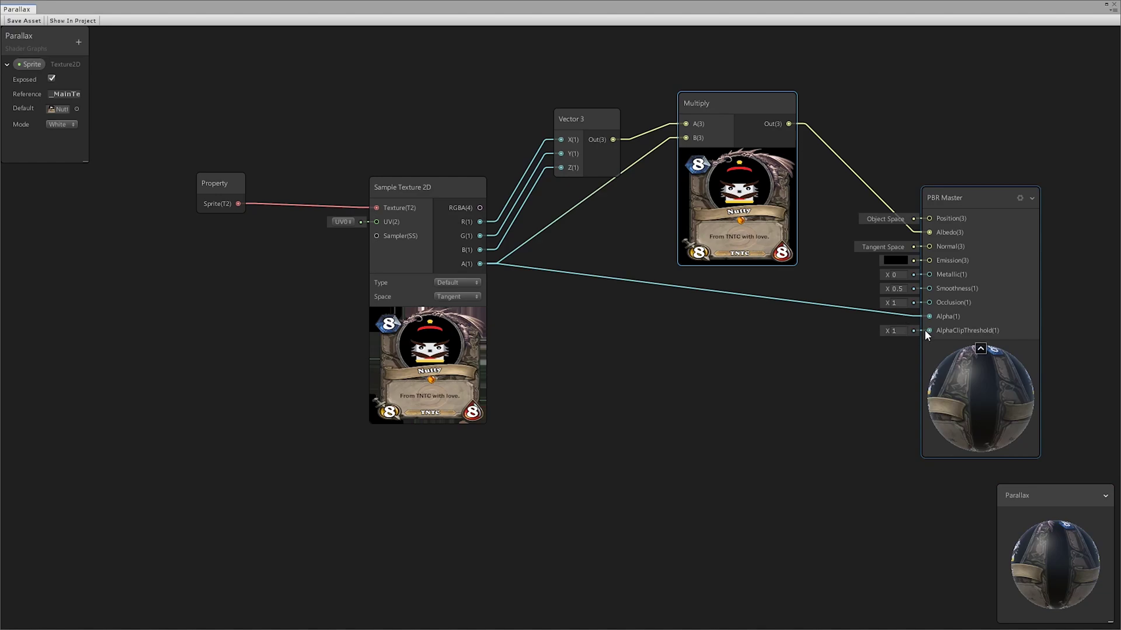
Step: Feed the PBR Master's AlphaClipThreshold from a Vector 1 node converted to a property named Alpha Treshold
drag(929, 331, 769, 372)
text(vector)
key(Return)
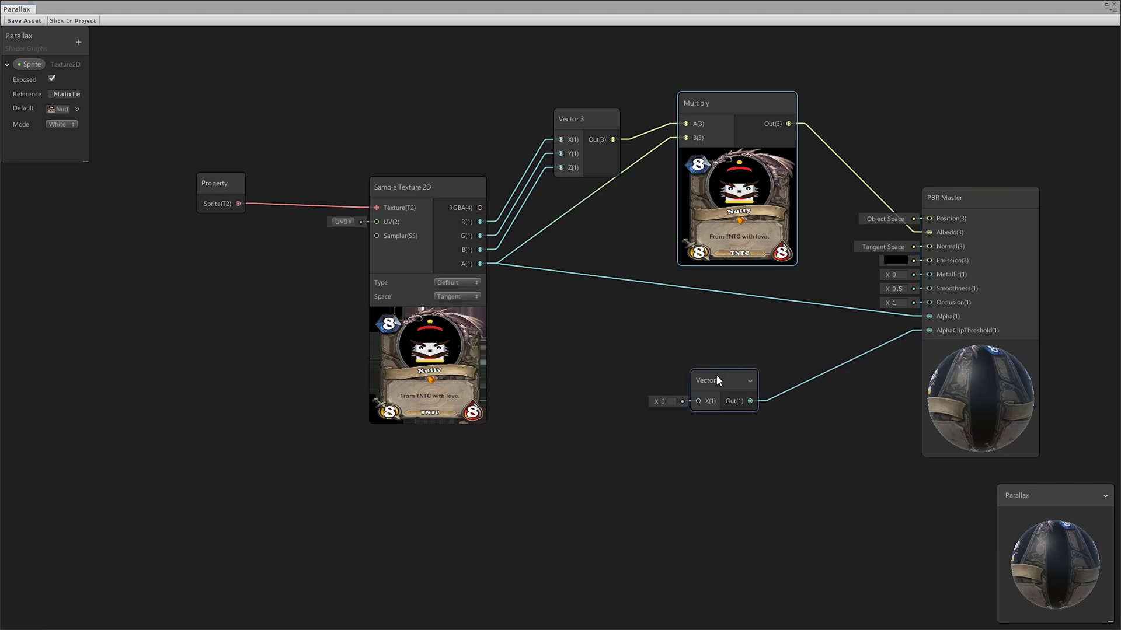
right_click(717, 380)
click(753, 490)
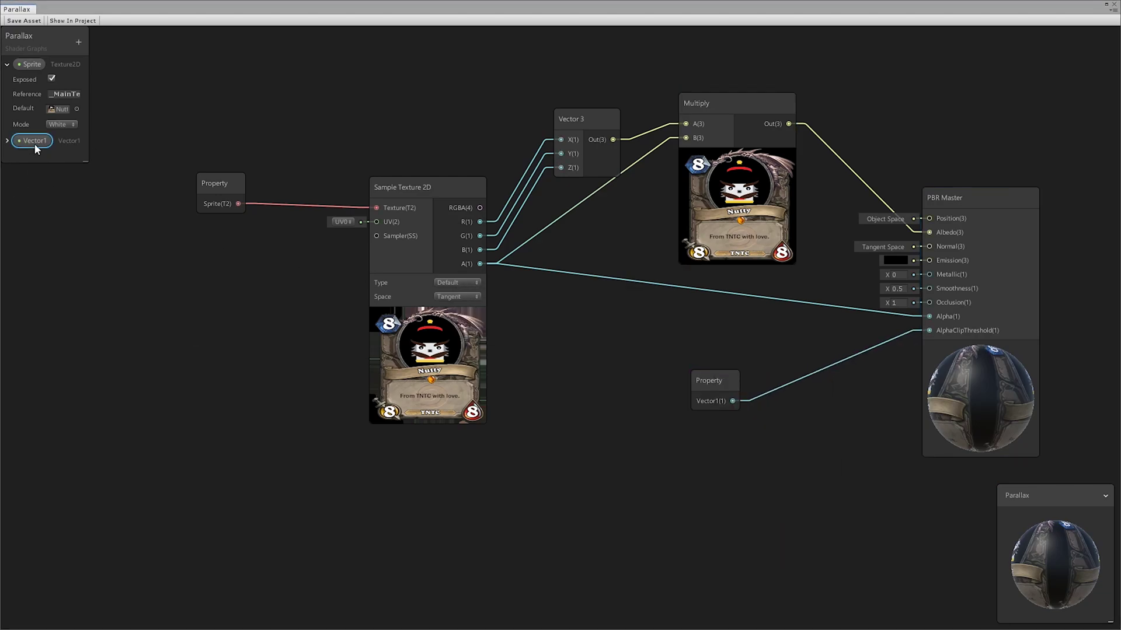
text(Alpha Treshold)
key(Return)
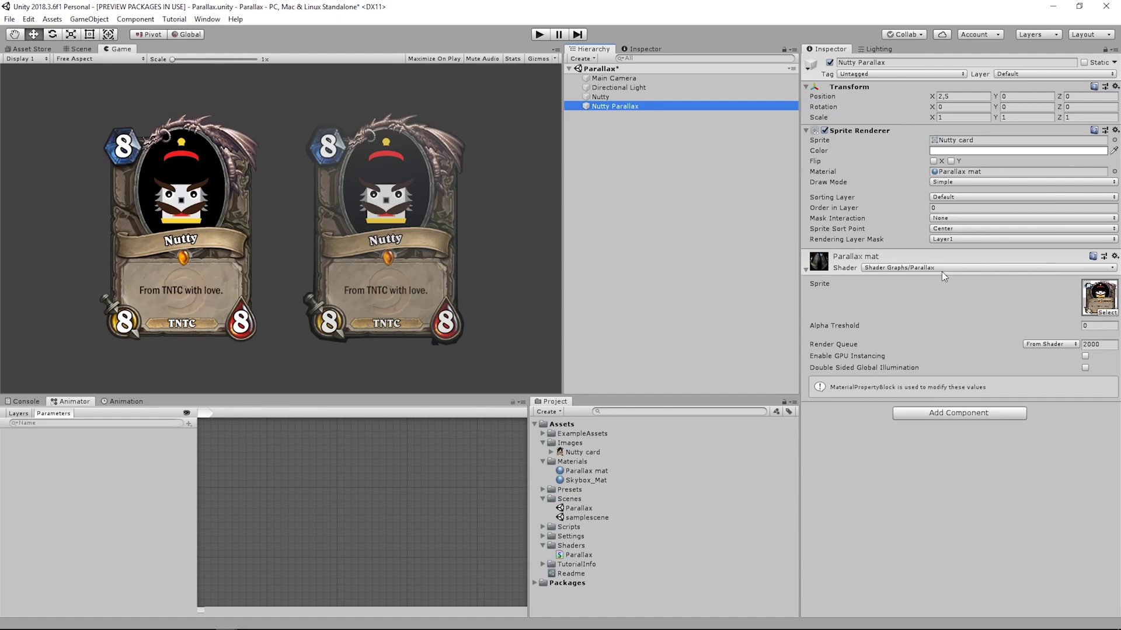
Step: Try the Background, DropdownArrow and Knob sprites on Nutty Parallax, and reselect the Nutty card sprite
click(1114, 140)
click(521, 170)
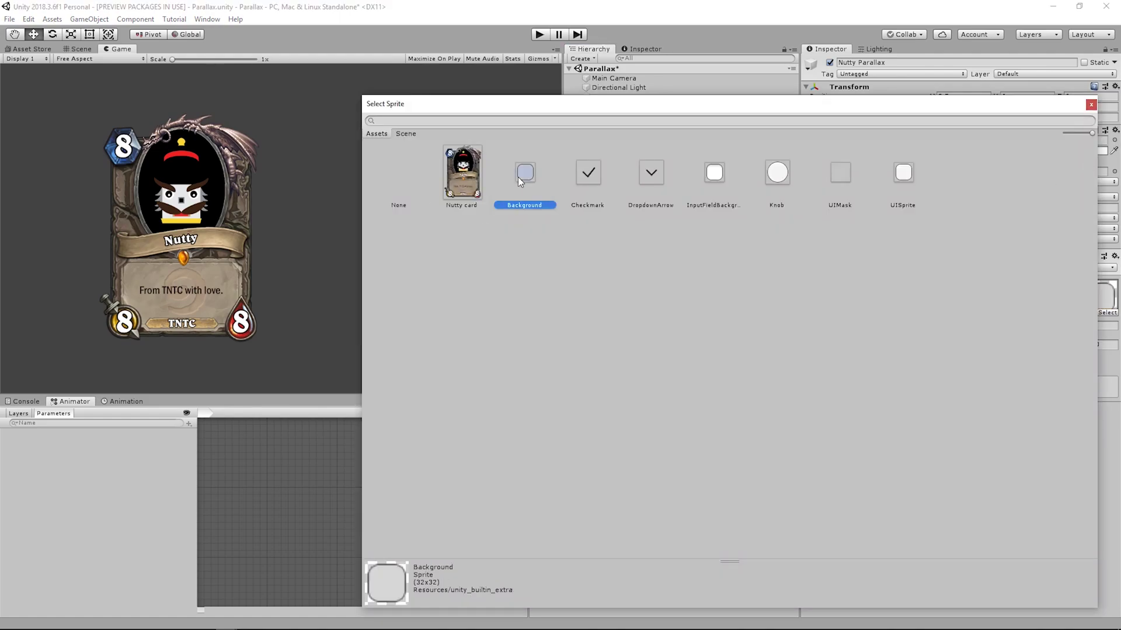
drag(624, 100, 433, 319)
click(459, 388)
click(585, 388)
click(275, 390)
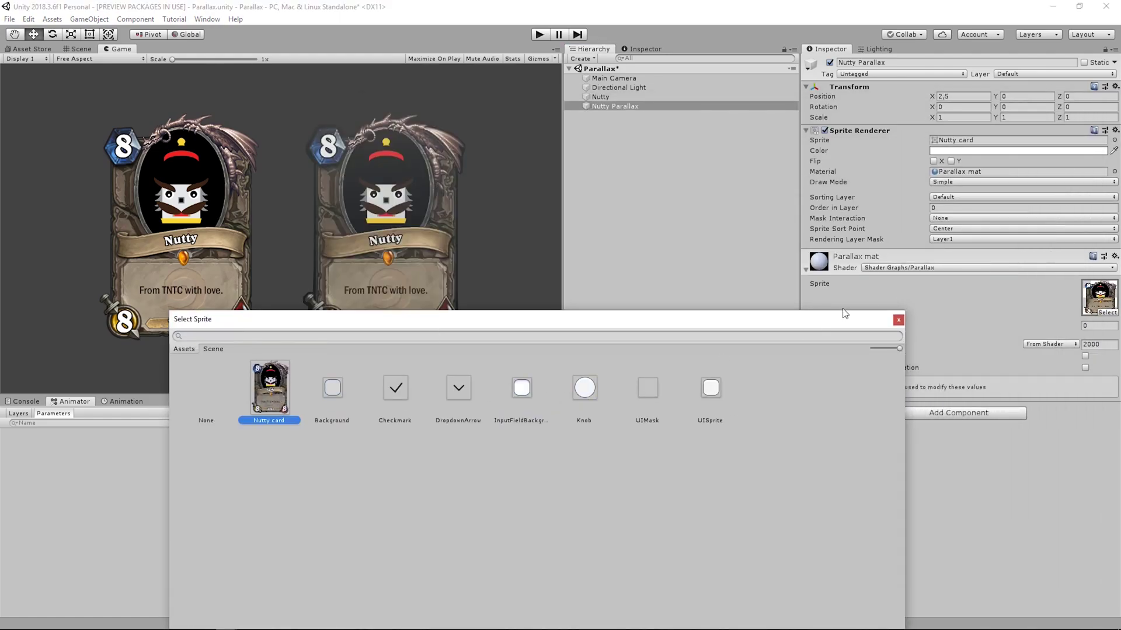
click(899, 320)
Step: Try an Alpha Treshold of 0.5 on the Parallax mat material and set it to 1
drag(1073, 326, 1090, 331)
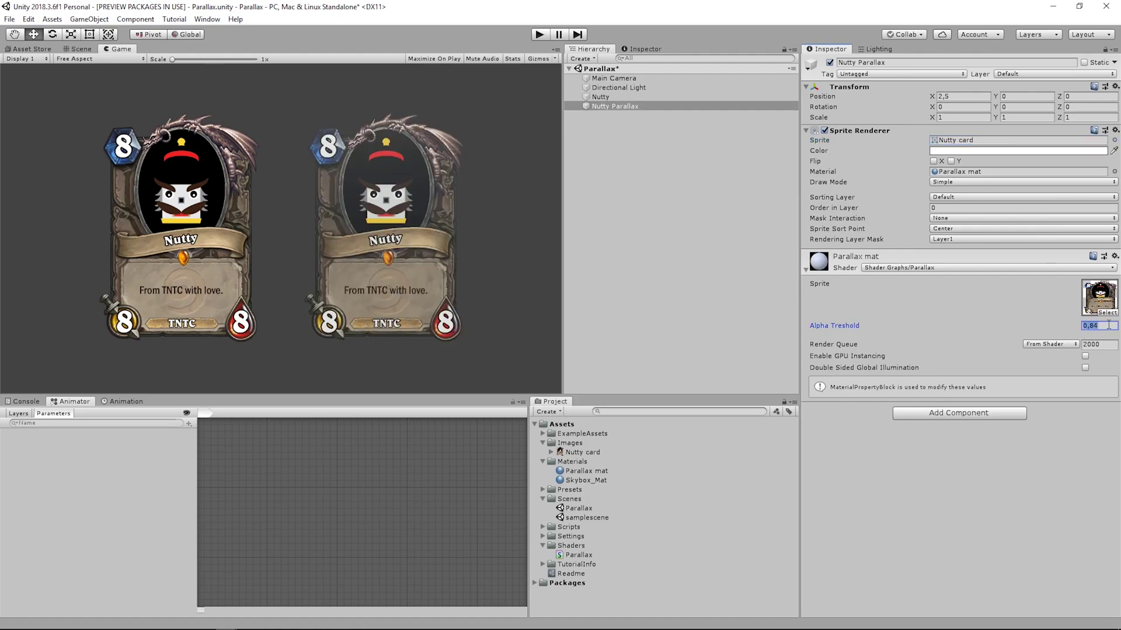
text(0.5)
key(BackSpace)
key(BackSpace)
key(BackSpace)
text(1)
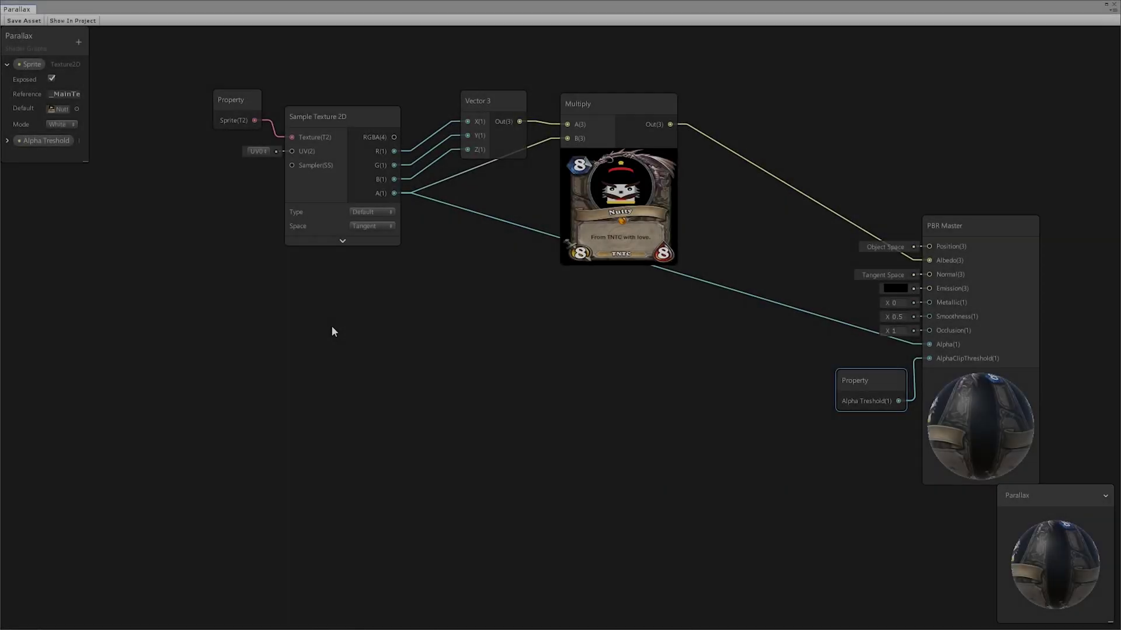
Step: Add a Texture 2D Asset node below the sprite nodes and connect it to a new Sample Texture 2D node
right_click(319, 323)
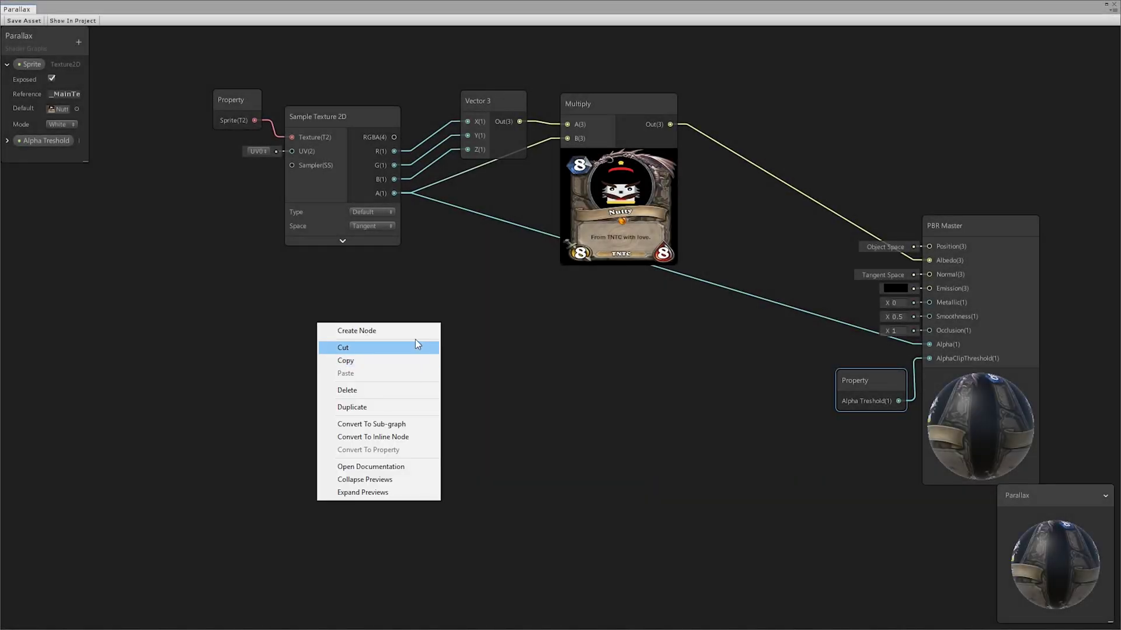
click(389, 332)
text(text)
click(344, 365)
drag(351, 350, 267, 341)
text(samp)
key(Down)
key(Return)
Step: Convert the new Texture 2D Asset node to a property and name it Height Tex
right_click(145, 332)
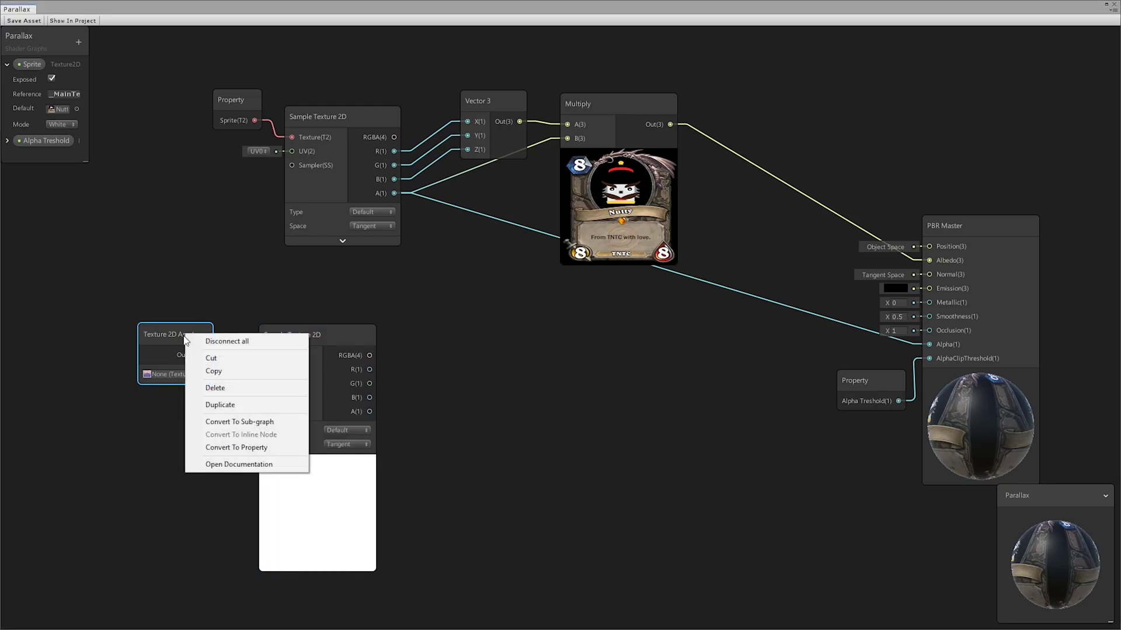
click(225, 448)
right_click(46, 159)
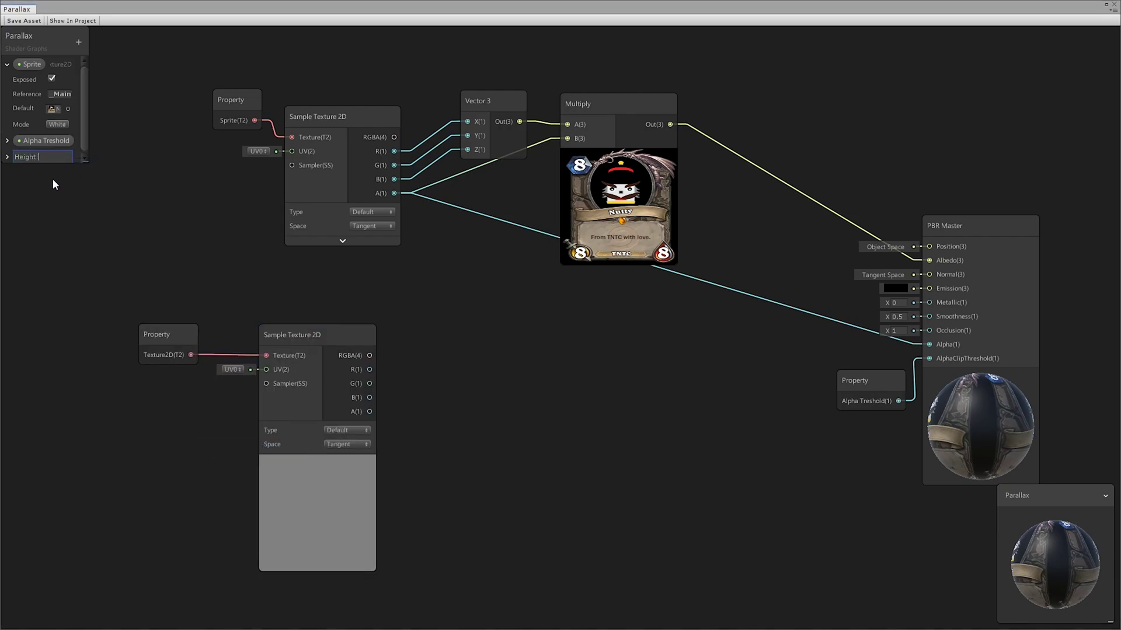
text(Height Tex)
key(Return)
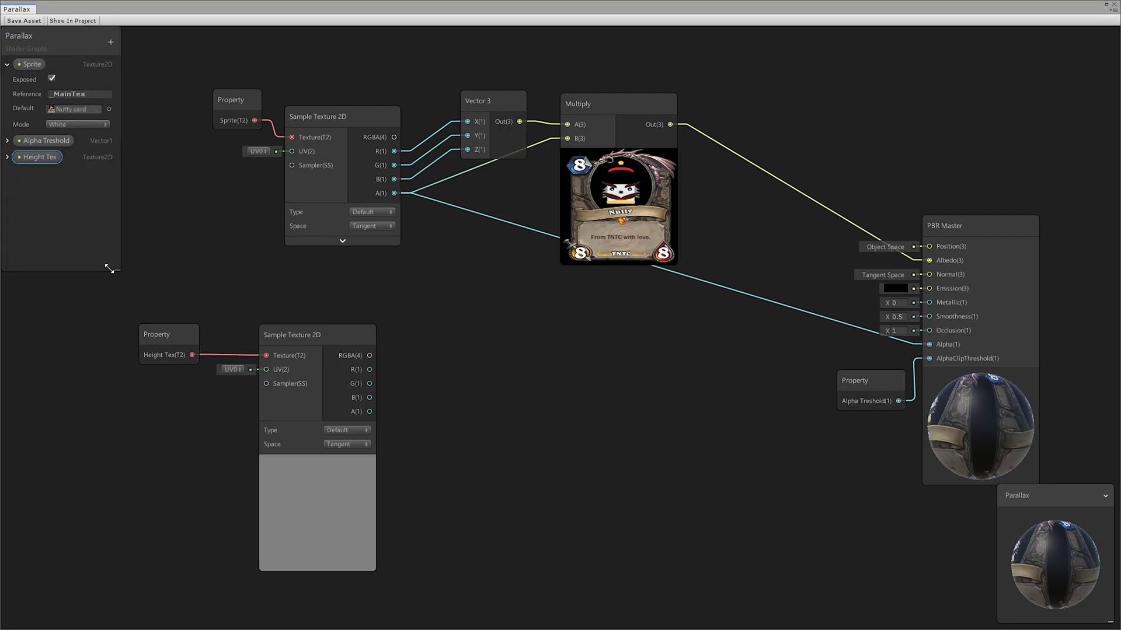
Step: Assign the nutty height 1 texture as Height Tex's default and reposition its Sample Texture 2D node
click(7, 157)
click(108, 202)
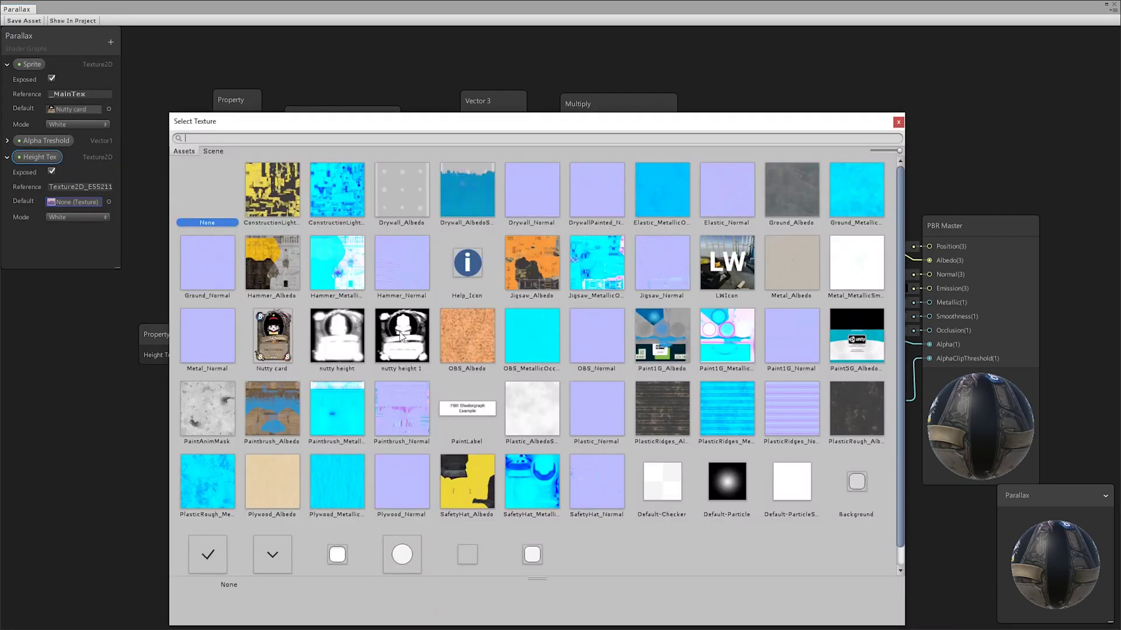
double_click(401, 332)
drag(304, 334, 281, 304)
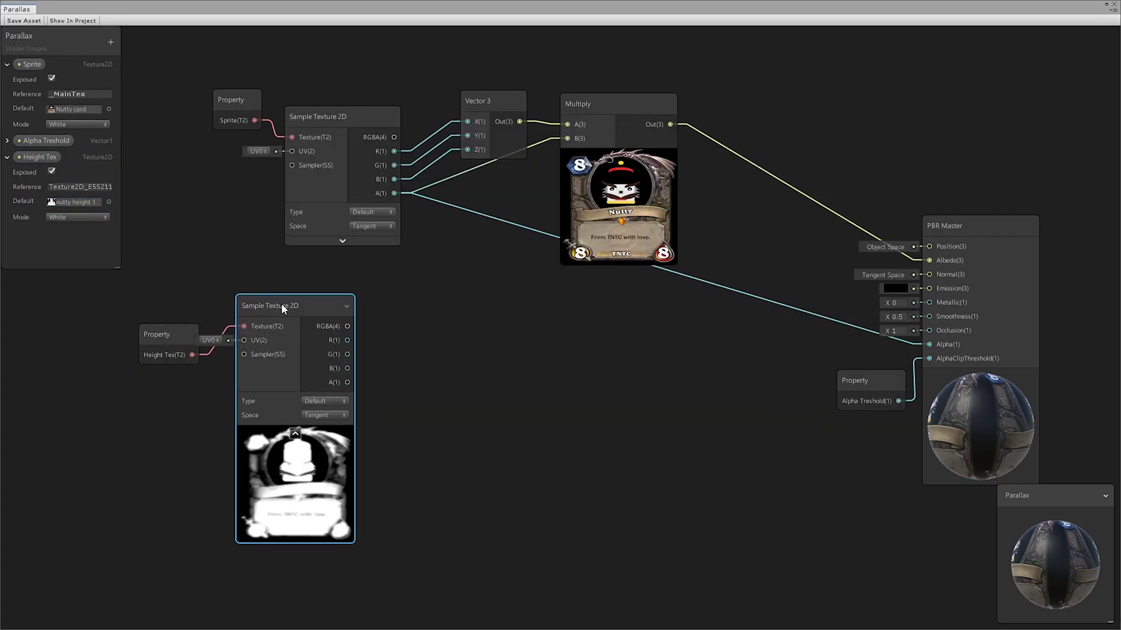
Step: Add a Subtract node with the height texture's R output as A and a Vector 1 node as B
drag(348, 340, 496, 295)
text(subtract)
key(Return)
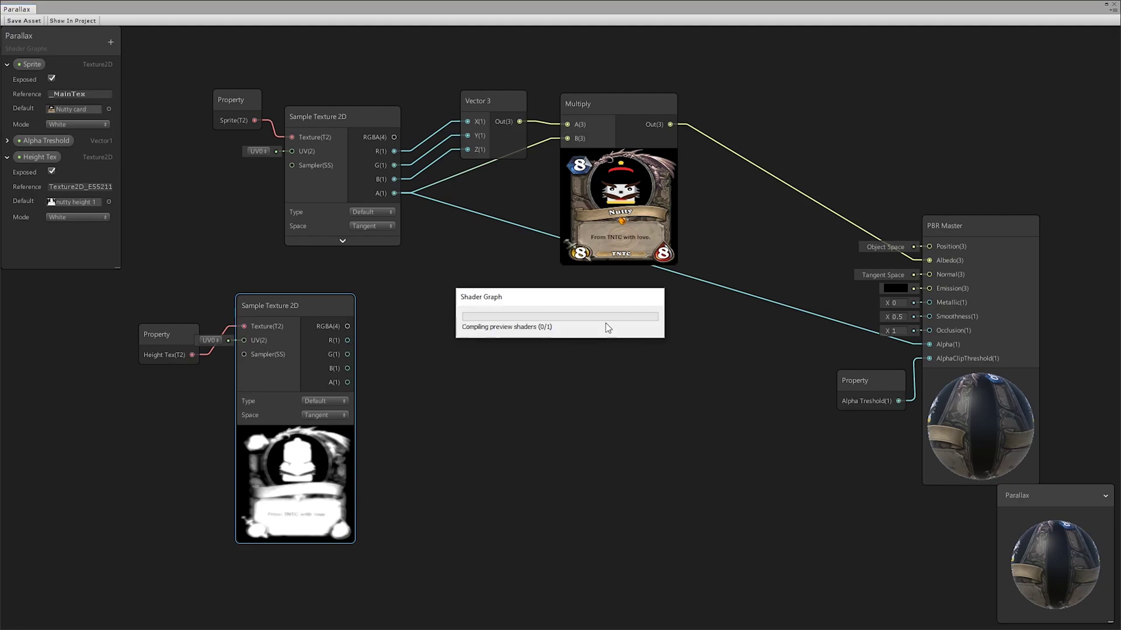
drag(496, 339, 383, 315)
text(vector1)
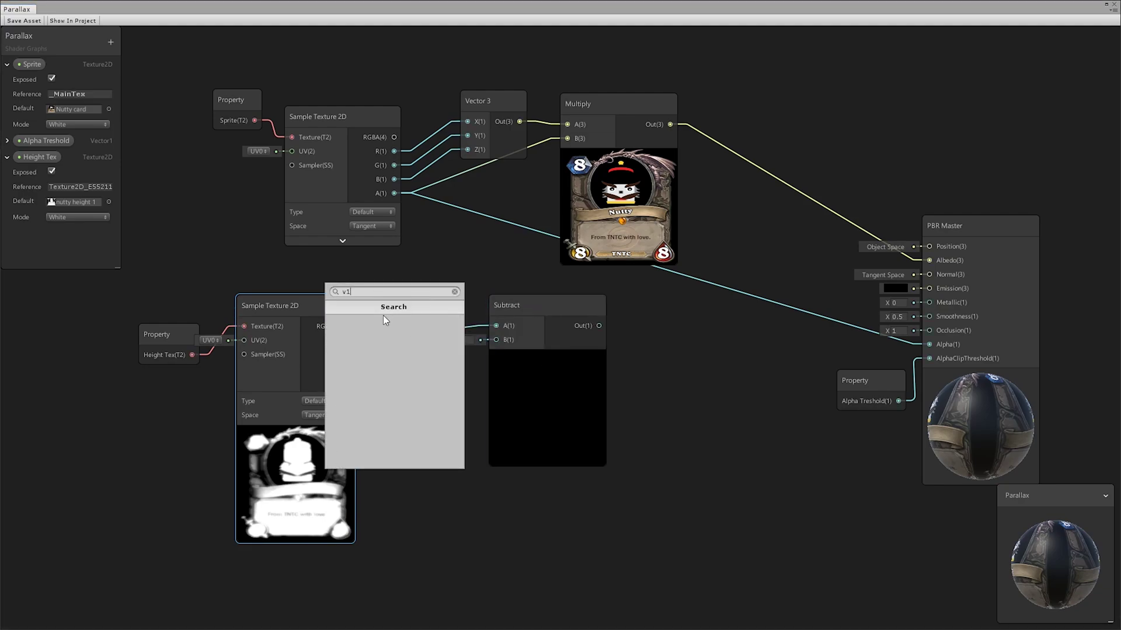
key(Return)
Step: Convert the Vector 1 node feeding the Subtract node to a property named RedLevel
right_click(428, 283)
click(478, 396)
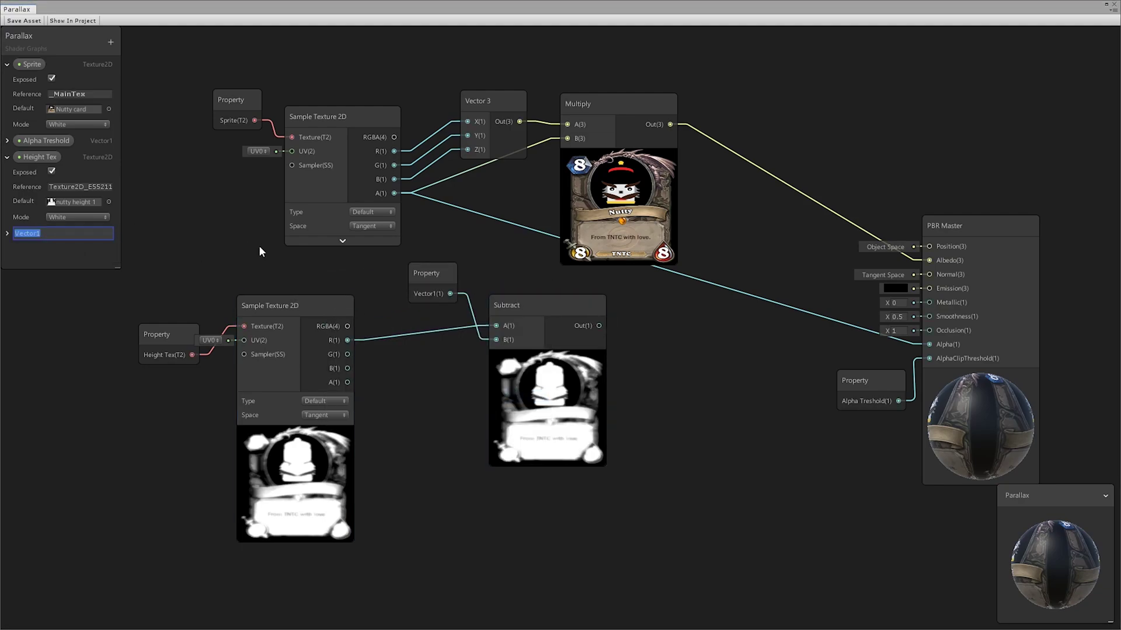
text(RedLevel)
key(Return)
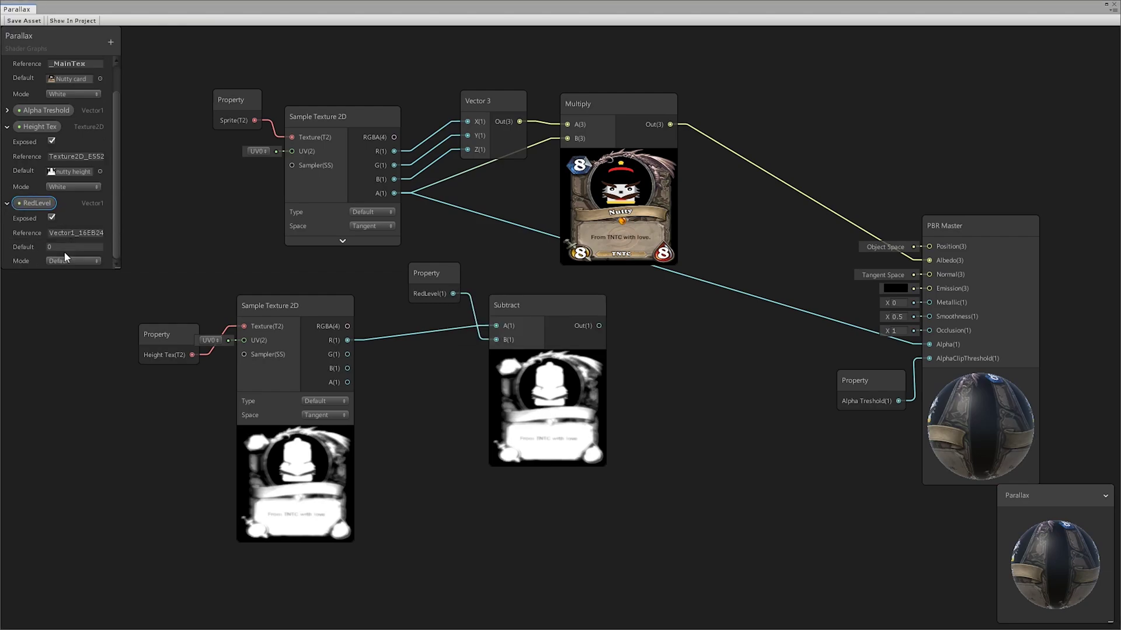
Step: Set RedLevel's default to 0.5 and add a Multiply node with the Subtract output as A and 0.5 as B
text(0.5)
drag(522, 305, 500, 335)
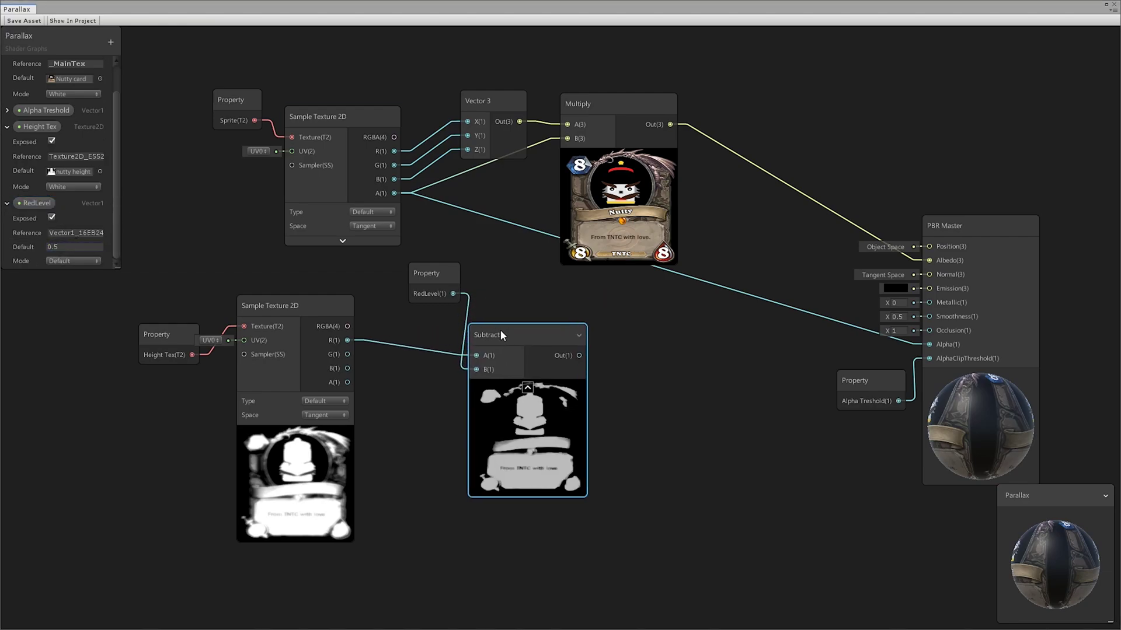
drag(578, 355, 651, 366)
text(mul)
key(Return)
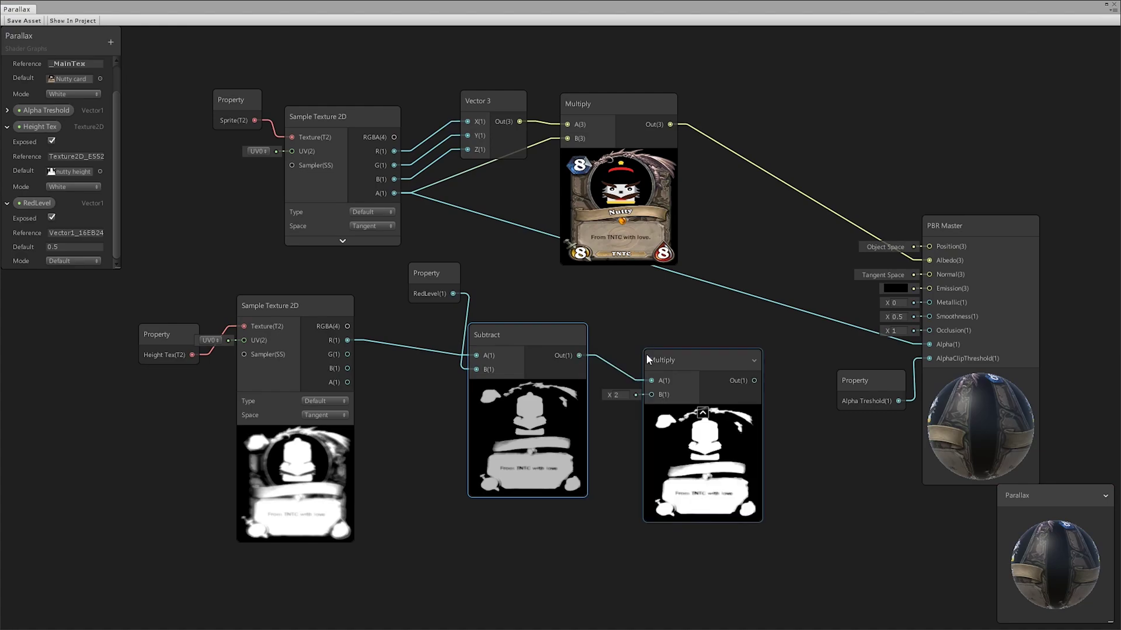
click(619, 395)
text(0.5)
Step: Rearrange the Height Tex, Sample Texture 2D, RedLevel, Subtract and Multiply nodes into a compact chain farther from PBR Master
drag(165, 334, 85, 303)
drag(292, 306, 188, 318)
drag(435, 273, 217, 270)
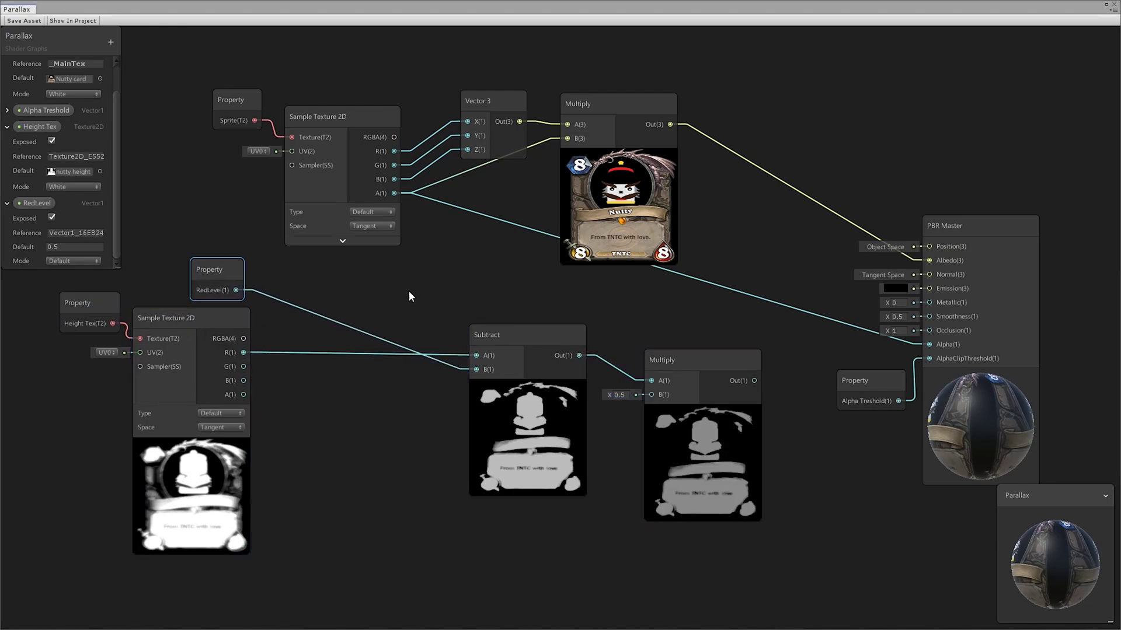
drag(513, 335, 341, 308)
drag(688, 360, 511, 313)
middle_drag(646, 451, 700, 283)
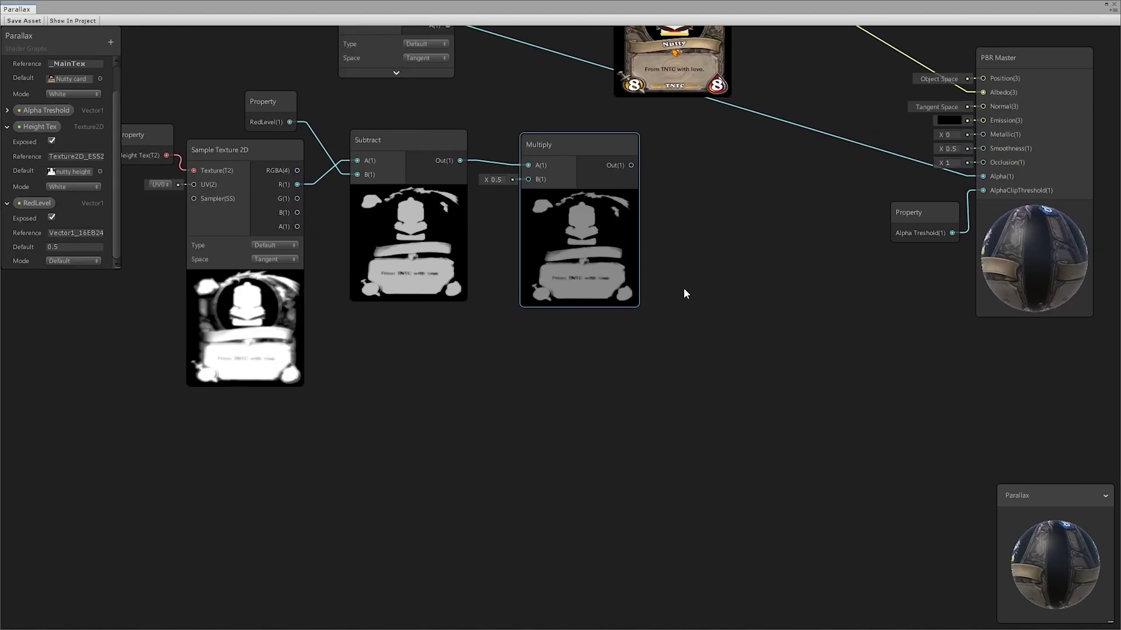
Step: Collapse the RedLevel and Height Tex property details and create a Vector3 property named Scale
click(6, 204)
click(7, 157)
click(110, 43)
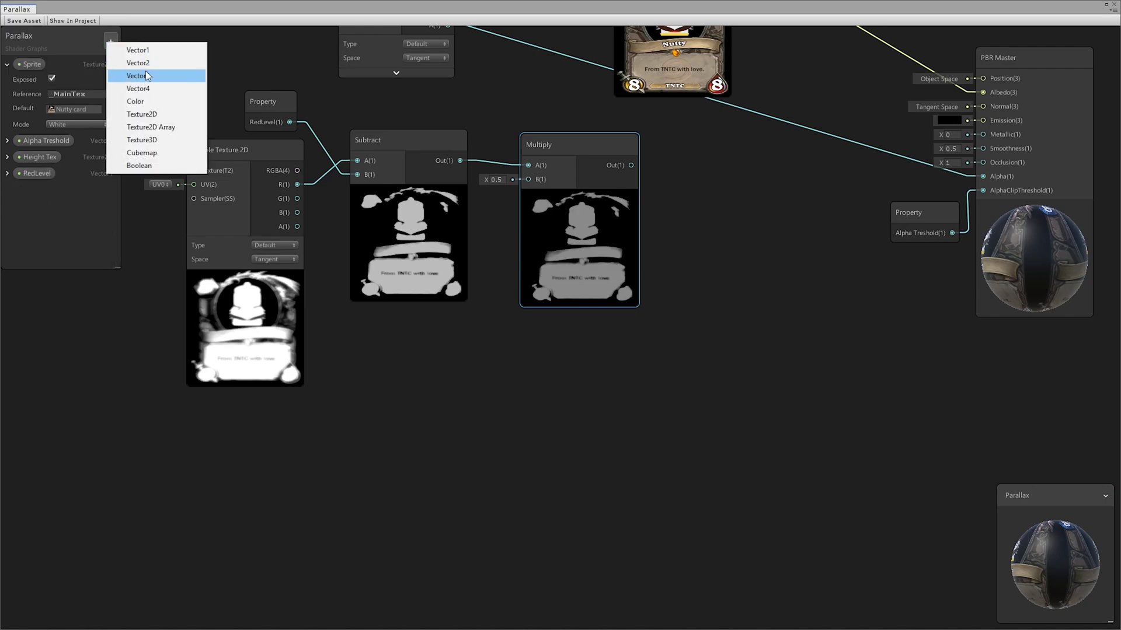
click(143, 75)
text(Scale)
Step: Place the Scale property in the graph and multiply it with the height chain's Multiply output in a new Multiply node
drag(29, 188, 598, 396)
text(multiply)
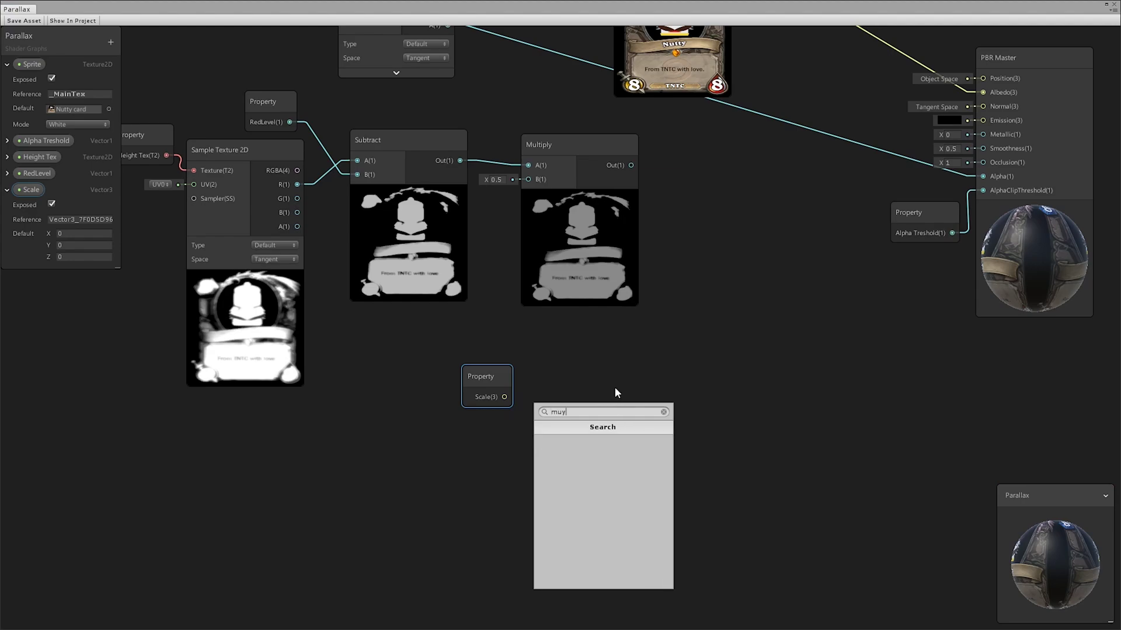
key(Return)
drag(631, 165, 603, 440)
drag(623, 403, 583, 384)
Step: Move the Scale and new Multiply nodes closer to the height chain and collapse both Multiply previews
click(85, 233)
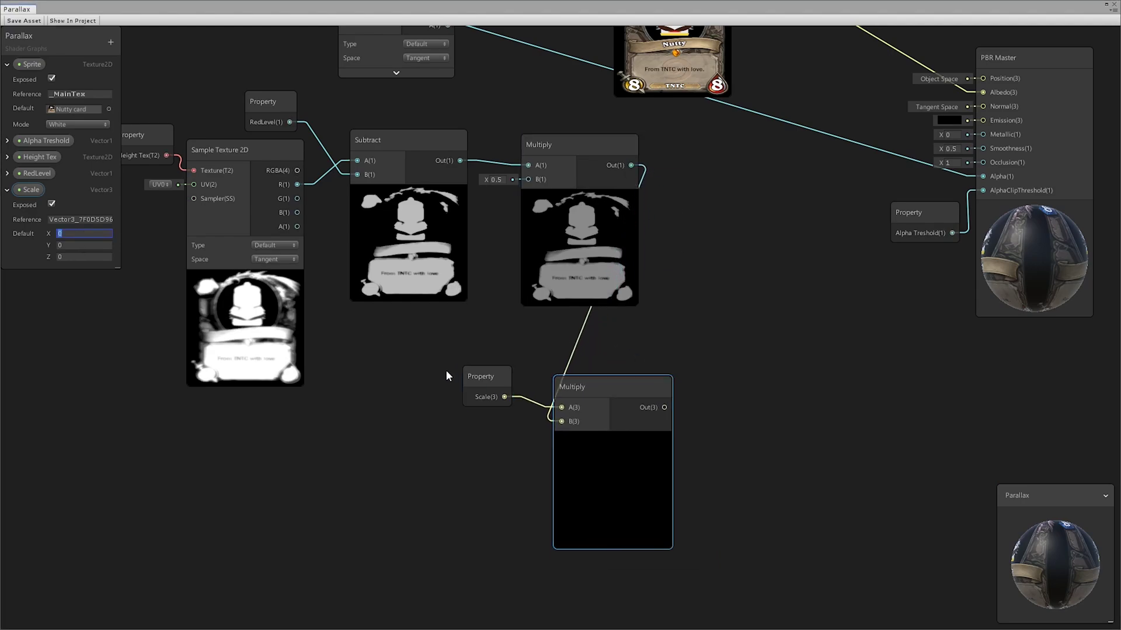
drag(481, 379, 393, 354)
drag(614, 389, 522, 309)
click(517, 403)
click(578, 197)
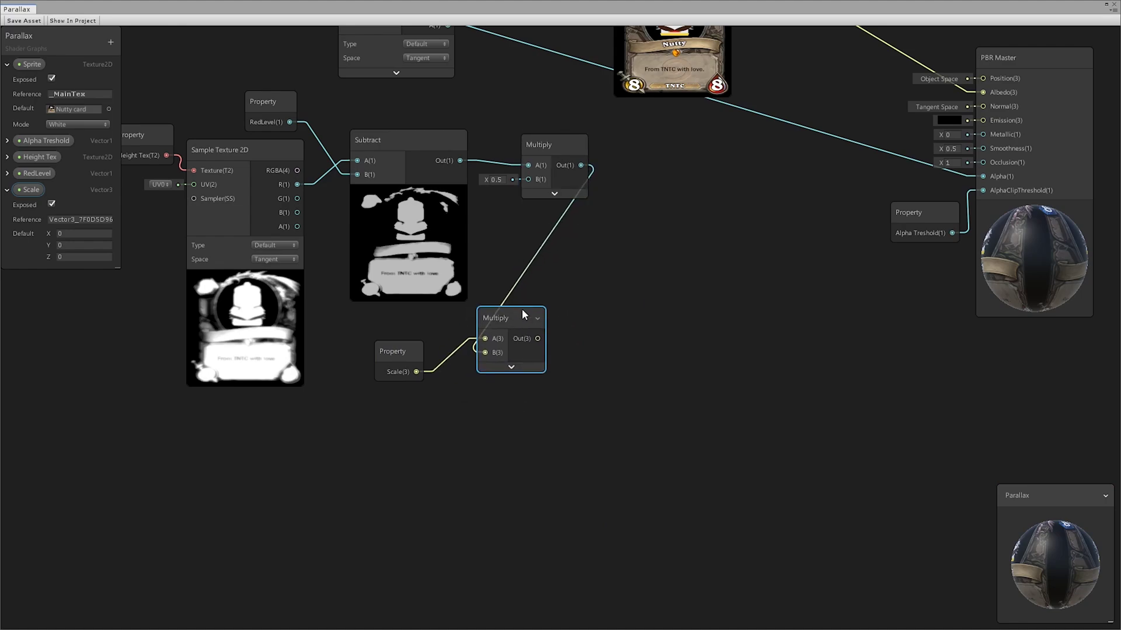
Step: Add an Add node combining the Scale Multiply output with a UV node, and feed it into the sprite texture sampler's UV input
key(space)
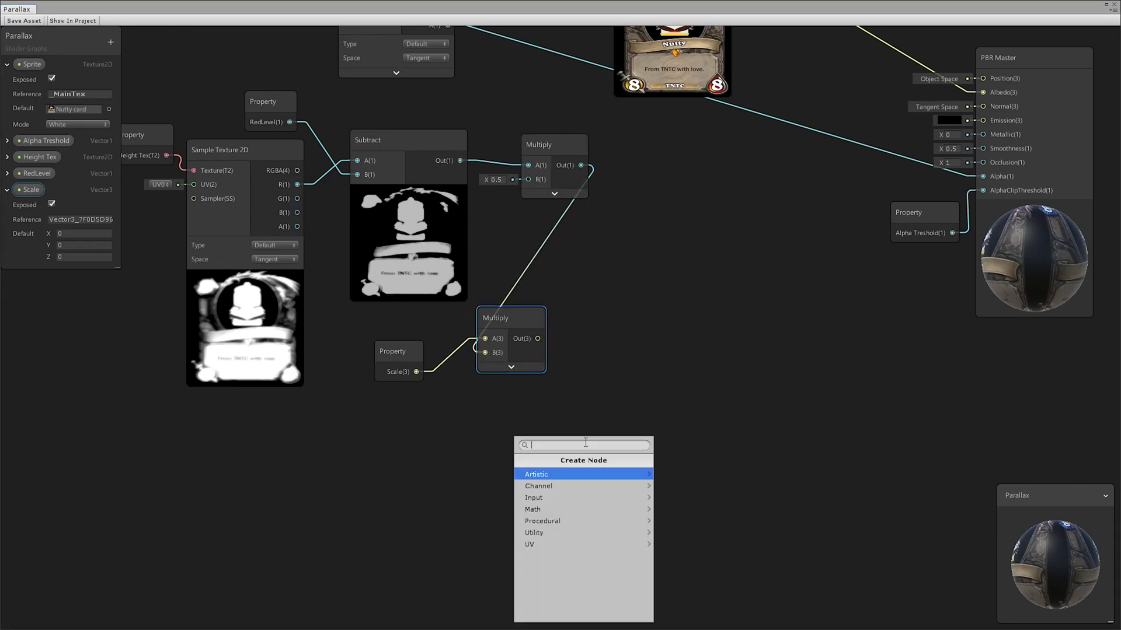
text(add)
key(Return)
drag(584, 473, 453, 479)
text(u)
key(Return)
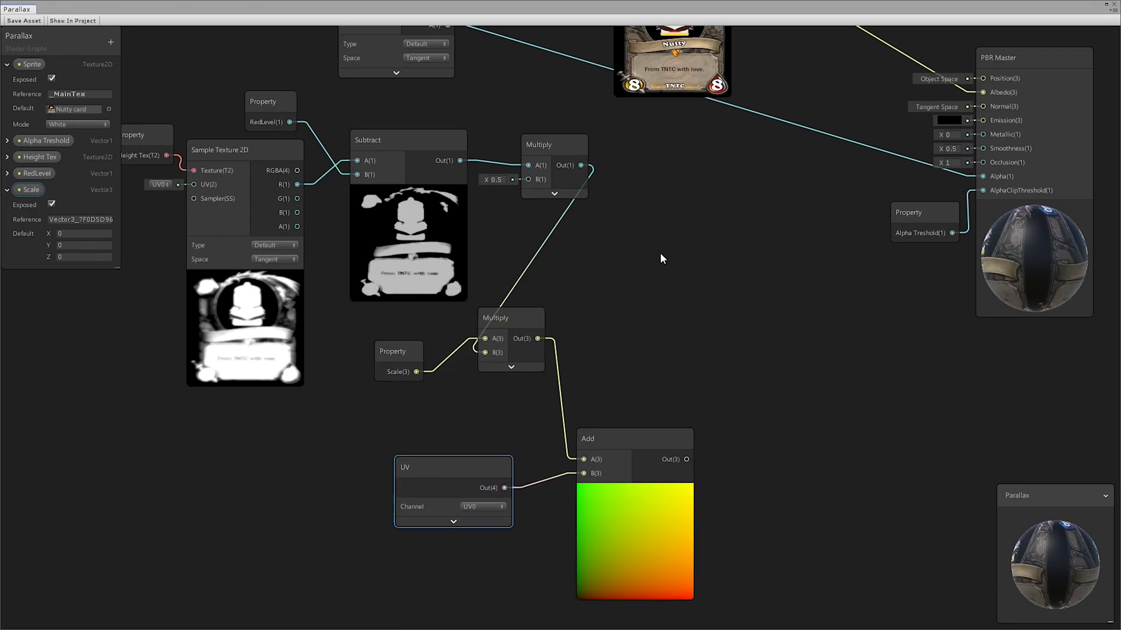
scroll(662, 259, down, 3)
drag(717, 471, 453, 114)
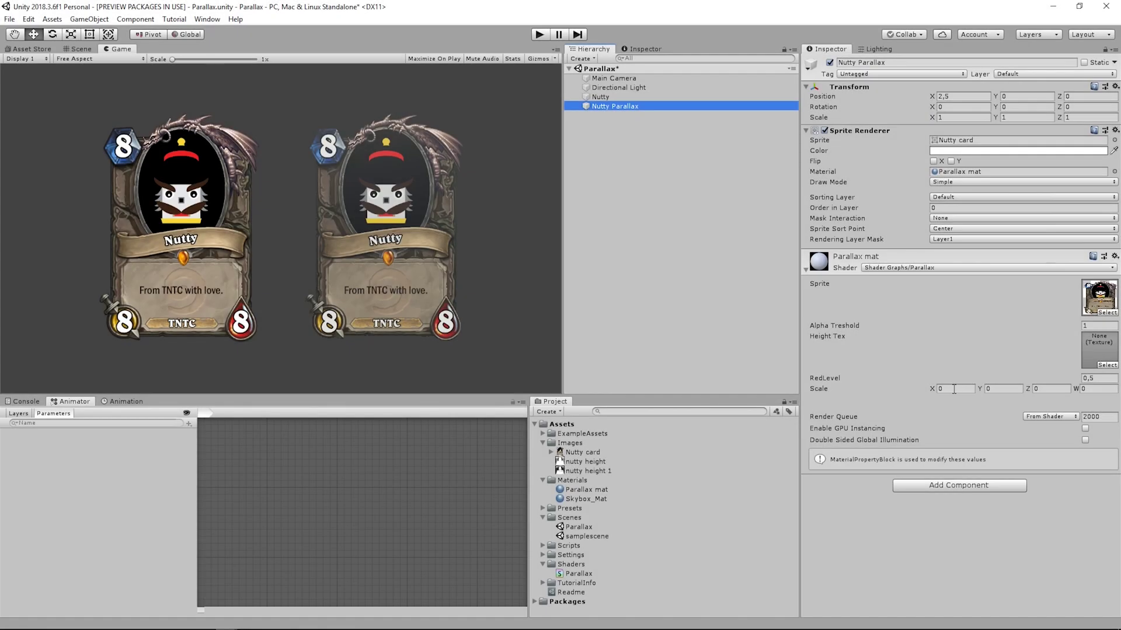
Step: Test Parallax mat's Scale X, reset it to 0, and assign the height texture to Height Tex
mouse_move(932, 389)
mouse_down()
mouse_move(961, 385)
mouse_move(909, 385)
mouse_move(982, 384)
mouse_move(940, 380)
mouse_move(965, 387)
mouse_move(923, 392)
mouse_up()
click(964, 390)
text(0)
click(1106, 364)
double_click(452, 390)
text(0)
click(1099, 366)
double_click(337, 326)
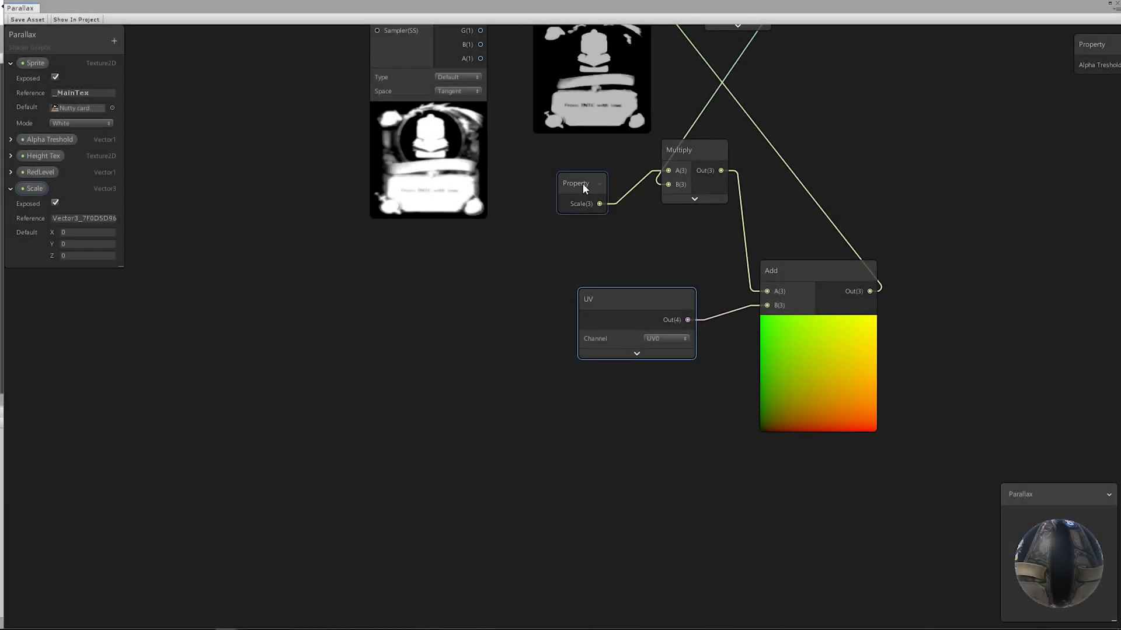
Step: Delete the Scale property node and the link between the two collapsed Multiply nodes, spacing out the Multiply and UV nodes
click(582, 183)
key(Delete)
drag(684, 151, 801, 89)
click(742, 187)
key(Delete)
middle_drag(662, 186, 709, 264)
drag(681, 405, 699, 492)
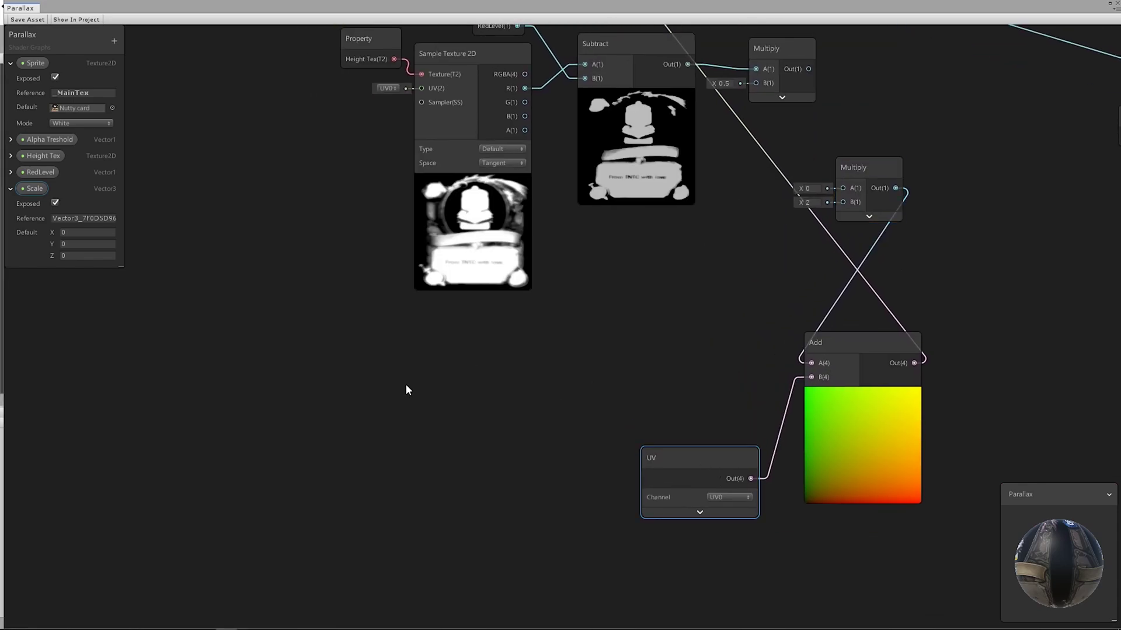
Step: Add the Scale property node again and connect it to input A of a new Multiply node
right_click(351, 359)
click(374, 367)
text(scal)
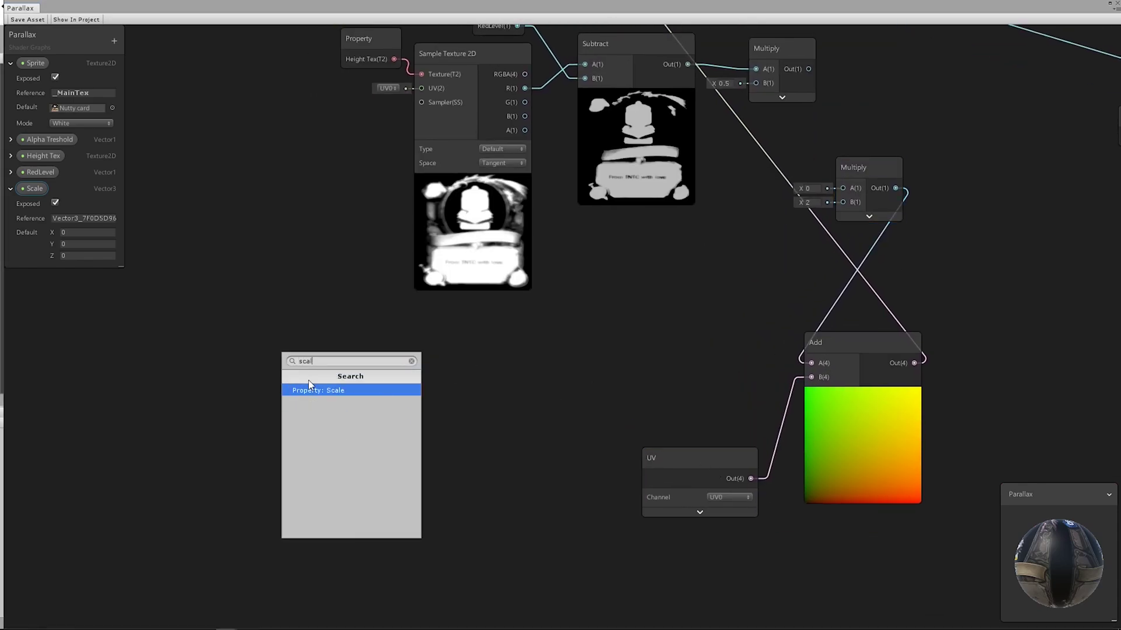
click(308, 383)
key(space)
text(mul)
key(Return)
drag(374, 389, 370, 314)
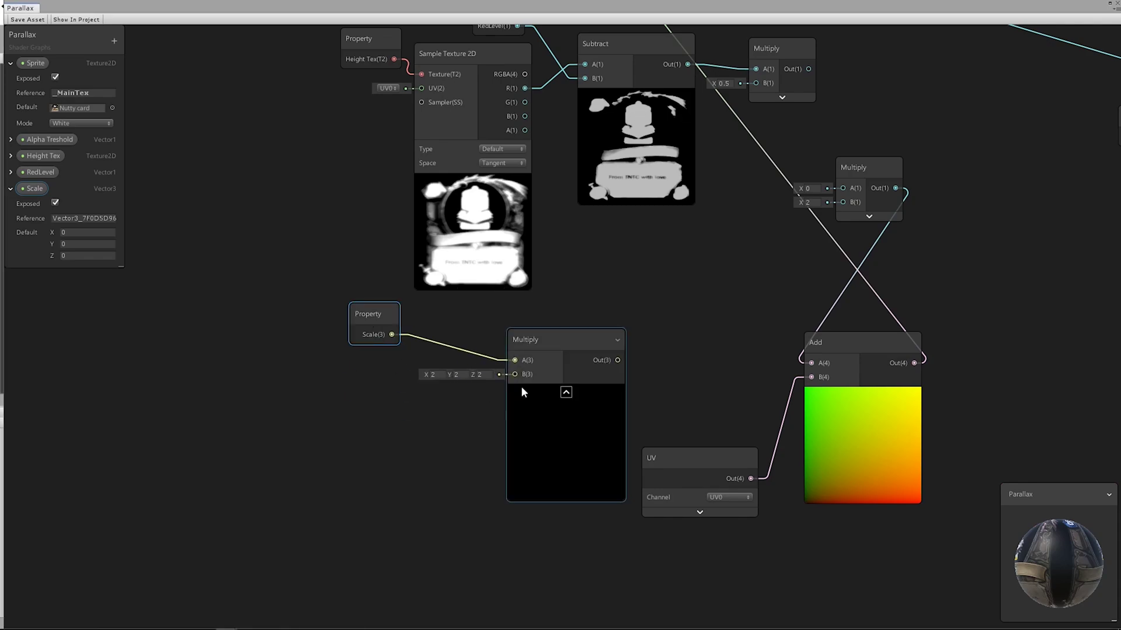
Step: Multiply Scale by a View Direction node and connect the result to the Multiply node that feeds Add
drag(515, 374, 369, 402)
text(vie)
key(Return)
drag(584, 330, 512, 329)
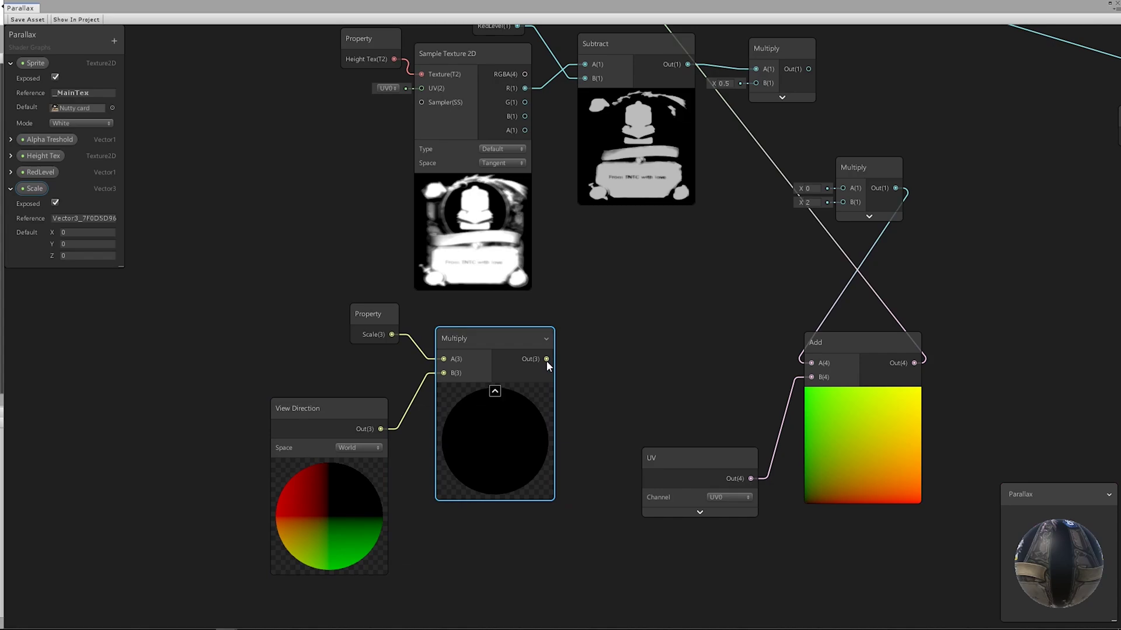
drag(563, 354, 842, 192)
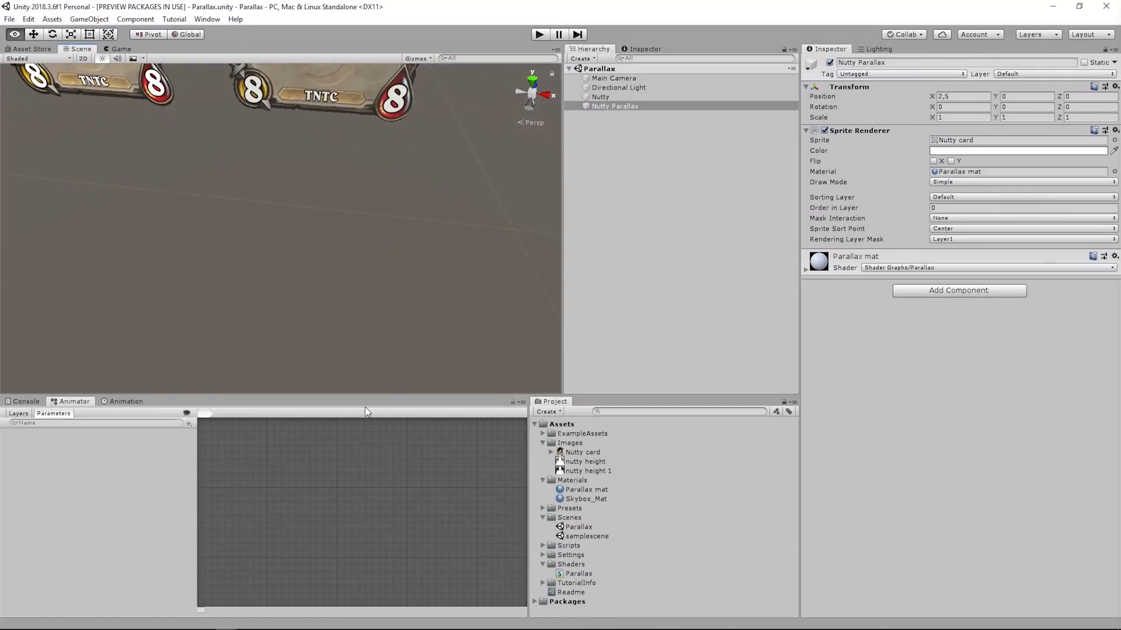
Step: Set the Parallax mat's Scale to X 0.02 and Y 0.01 on the Nutty Parallax object
alt+drag(365, 379, 408, 234)
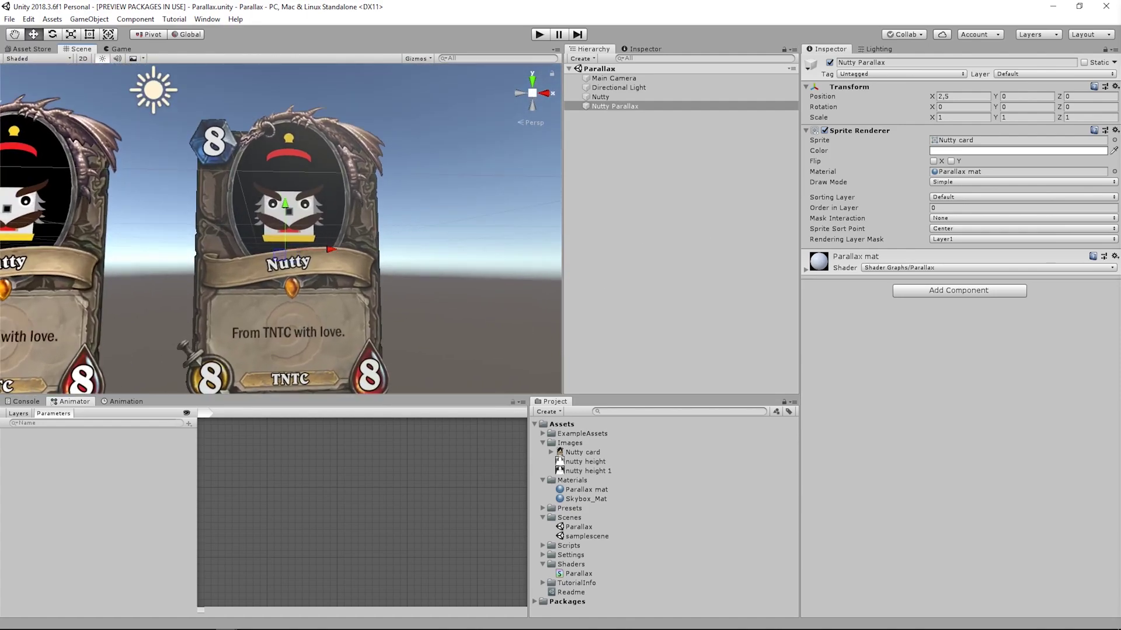
click(808, 275)
click(949, 387)
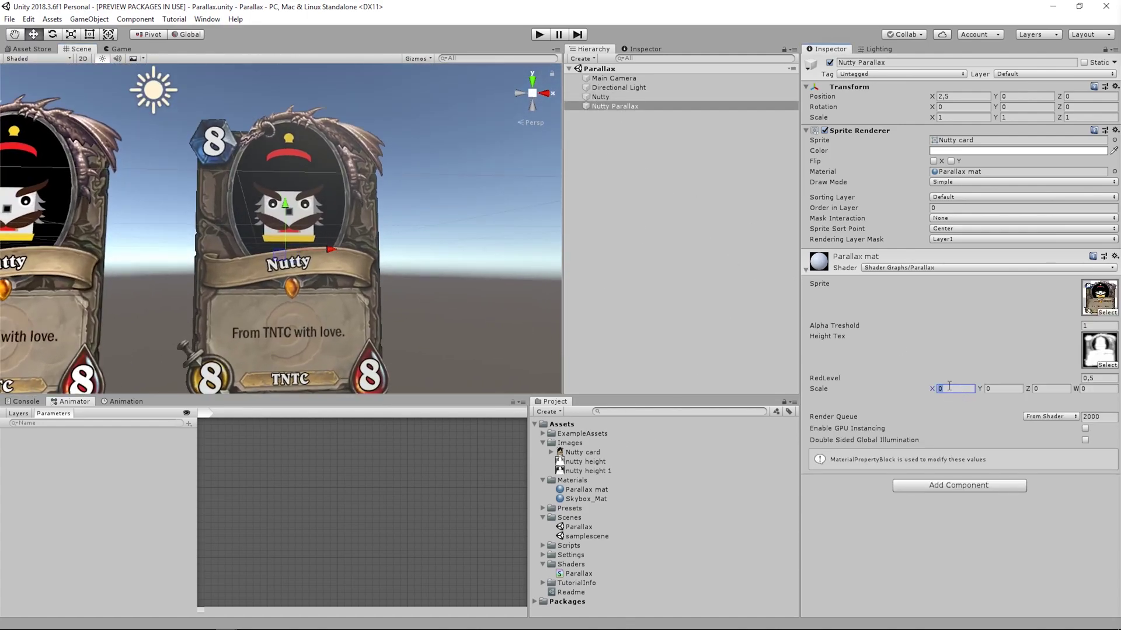
text(0.02)
click(1011, 389)
text(0.01)
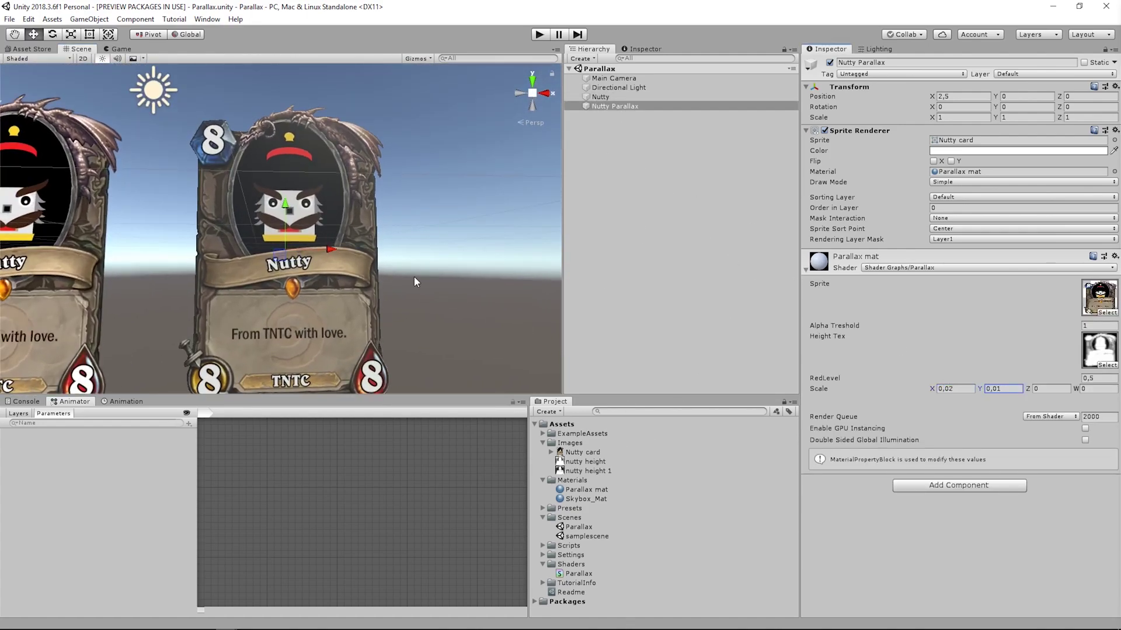
Step: Check the parallax card from another angle and set the material's Scale X to 0.03
alt+drag(414, 278, 429, 303)
key(BackSpace)
text(3)
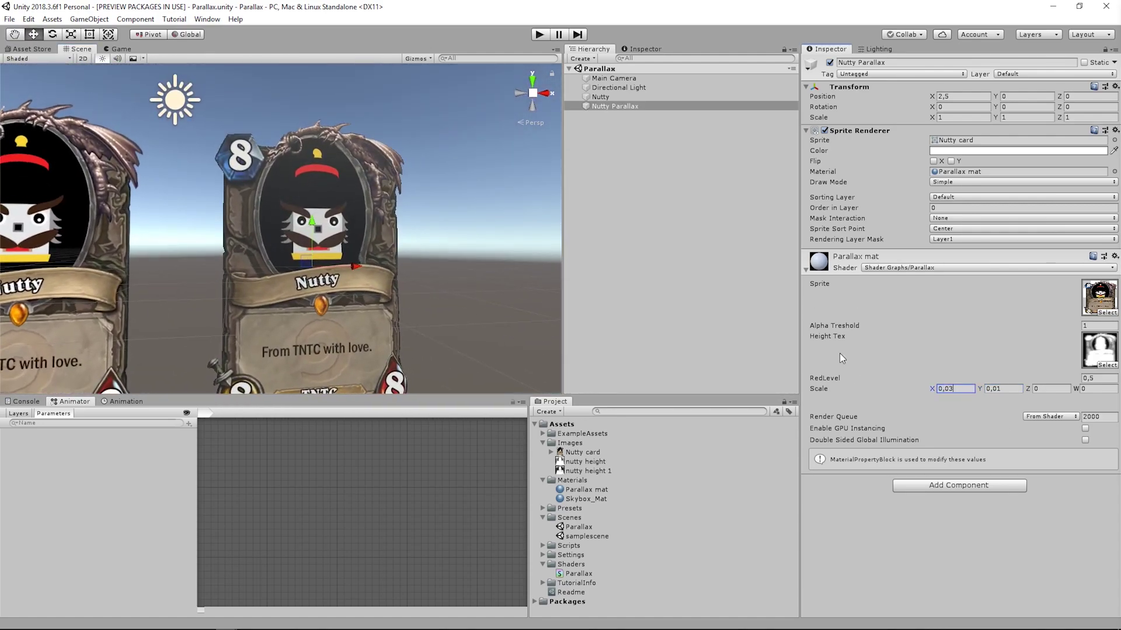
Step: Try a Scale X of 0.05 on the Parallax mat and set it back to 0.03
mouse_move(406, 258)
alt+mouse_down()
mouse_move(392, 212)
mouse_move(385, 256)
mouse_move(371, 228)
mouse_move(328, 221)
mouse_move(431, 223)
mouse_move(461, 248)
mouse_move(420, 252)
alt+mouse_up()
click(955, 389)
text(0.05)
click(972, 390)
text(0.03)
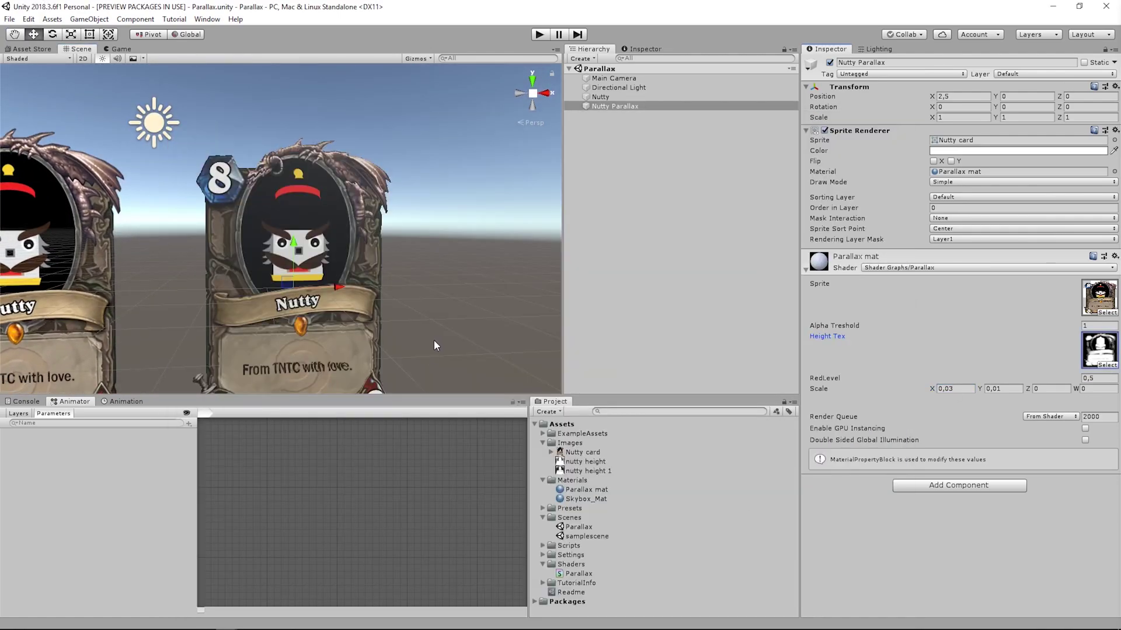
alt+drag(433, 340, 359, 280)
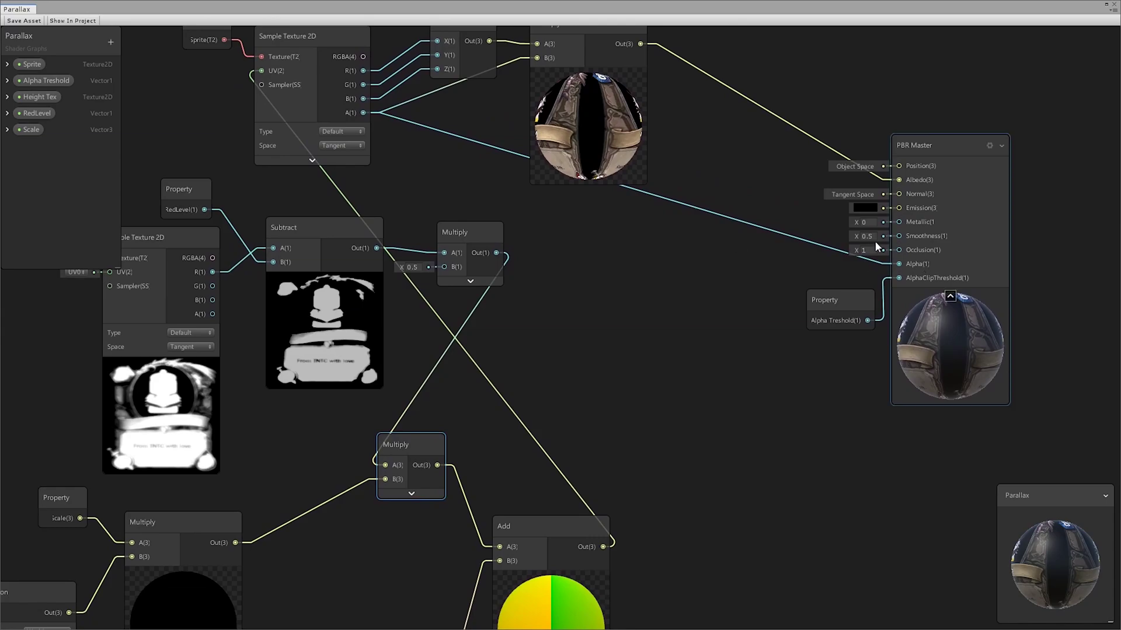
Step: Feed PBR Master's Metallic input from a new Vector 1 node converted to a property named Metallic
key(space)
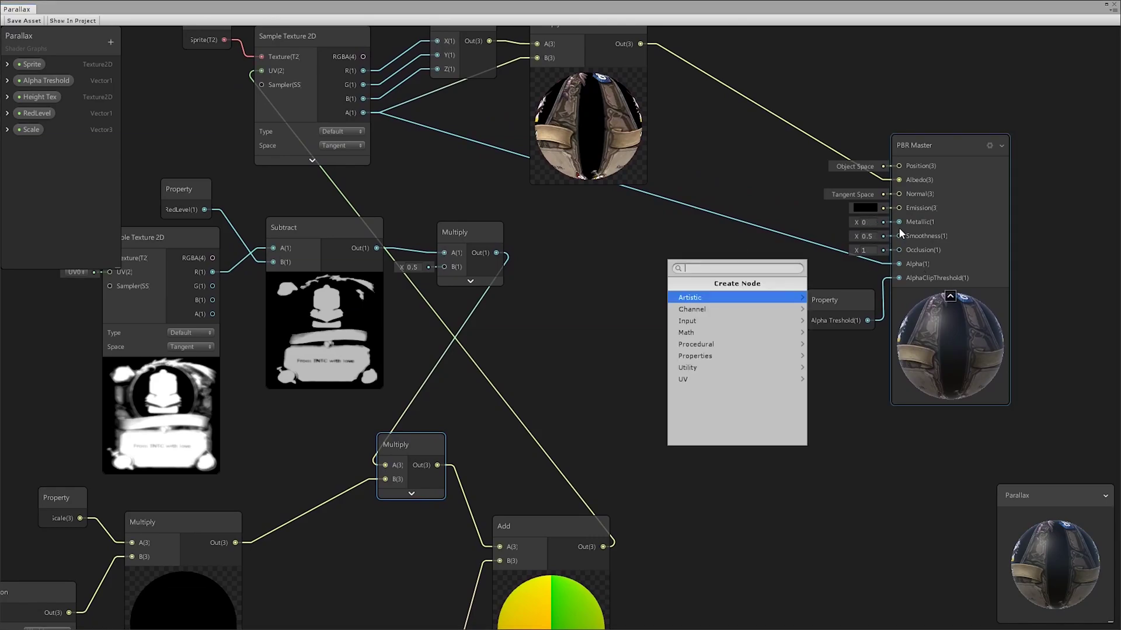
text(v)
key(Return)
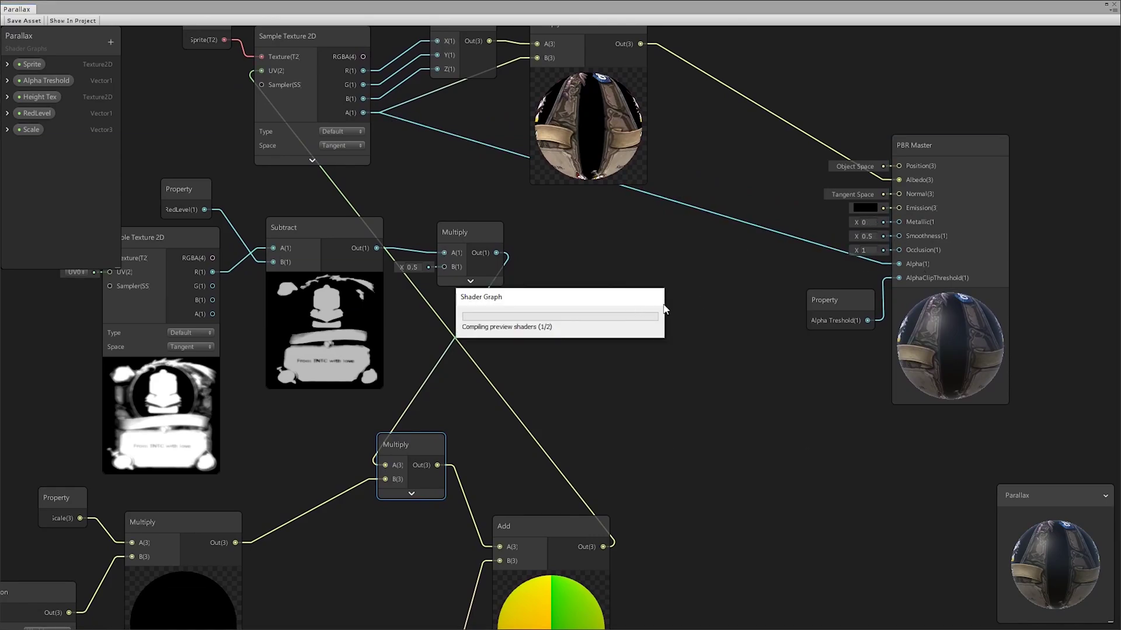
right_click(706, 269)
click(757, 382)
right_click(46, 148)
click(66, 159)
text(Metallic)
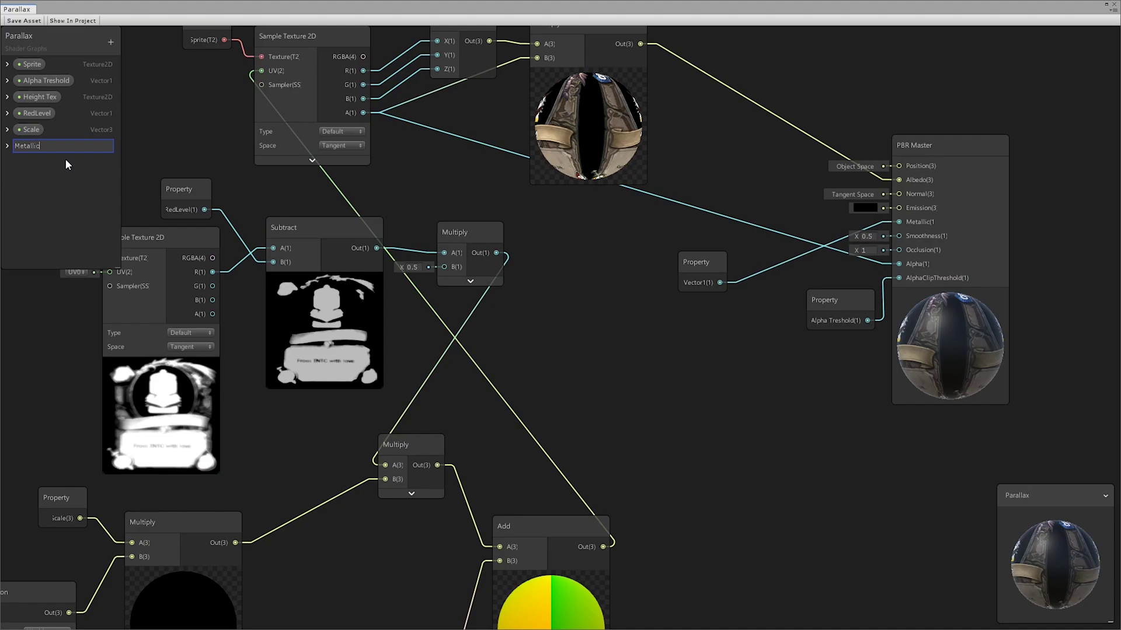
key(Return)
Step: Feed PBR Master's Smoothness input from a new Vector 1 node converted to a property named Smoothness
key(space)
text(v)
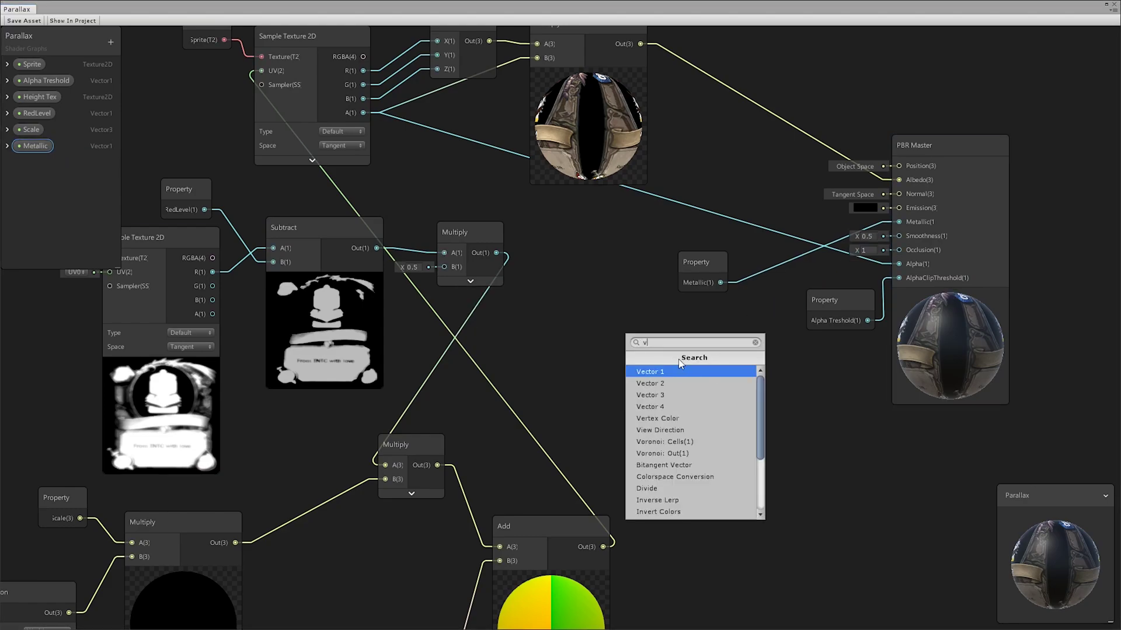
click(653, 373)
right_click(682, 345)
click(729, 458)
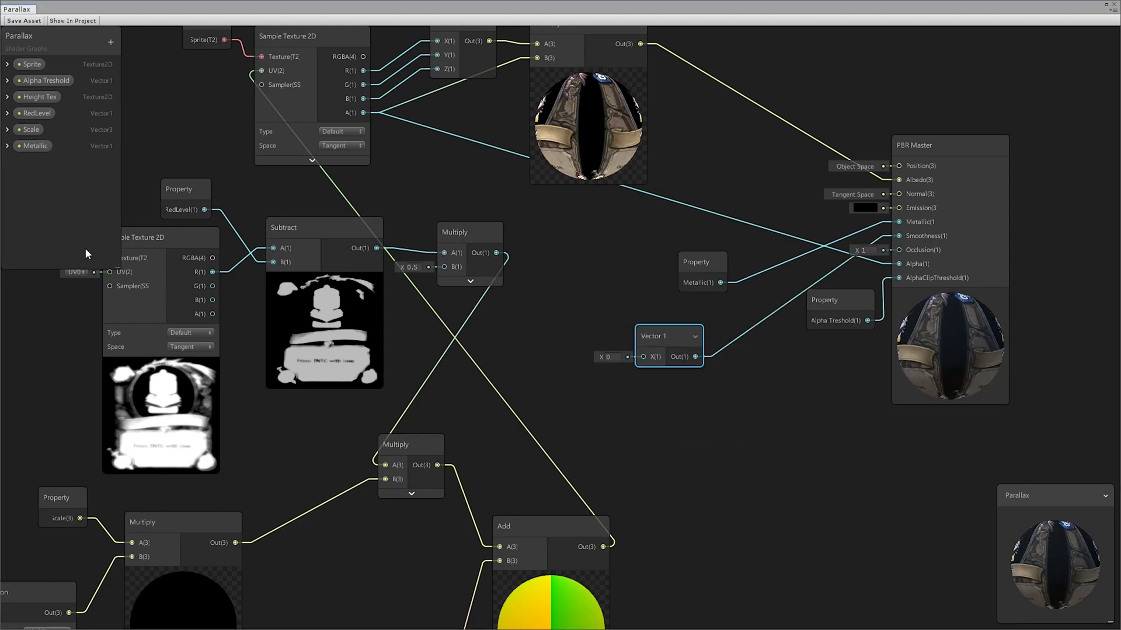
right_click(37, 164)
click(82, 175)
text(Smoothness)
key(Return)
Step: Add a Divide node with the sprite color's Multiply output as A and a Vector 1 node set to 1 as B
middle_drag(592, 218, 594, 315)
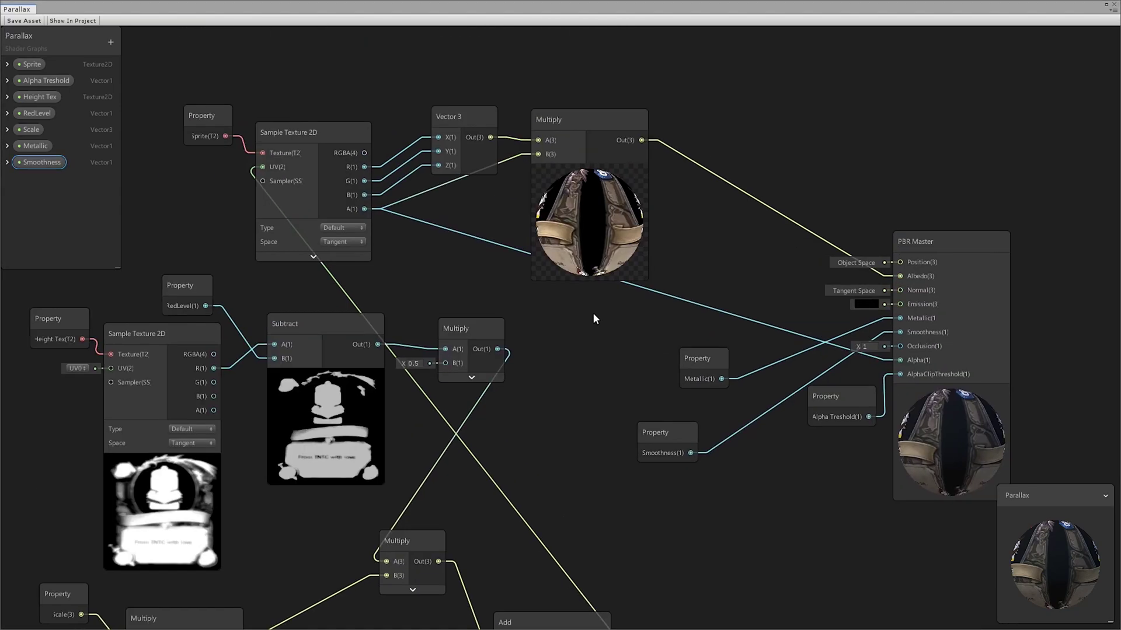
drag(590, 119, 627, 268)
text(divi)
click(659, 267)
text(vec)
click(564, 338)
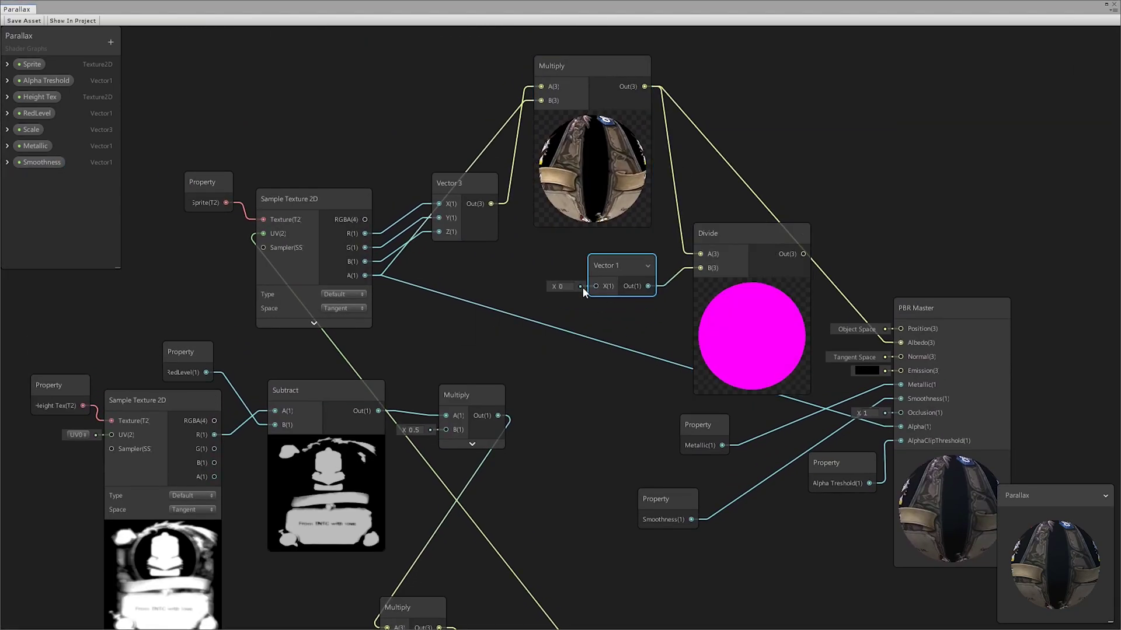
click(564, 286)
text(1)
Step: Convert the divisor's Vector 1 node to a property named Emission Str and connect the Divide output to PBR Master's Emission
right_click(620, 262)
click(675, 380)
double_click(27, 178)
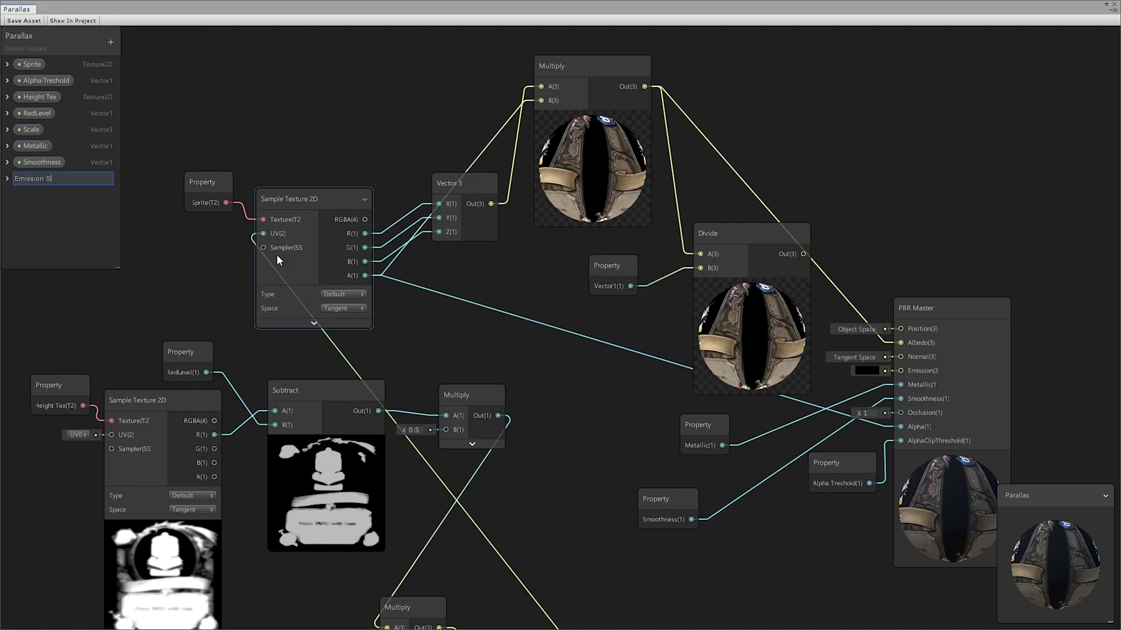
text(Emission Str)
drag(749, 232, 900, 371)
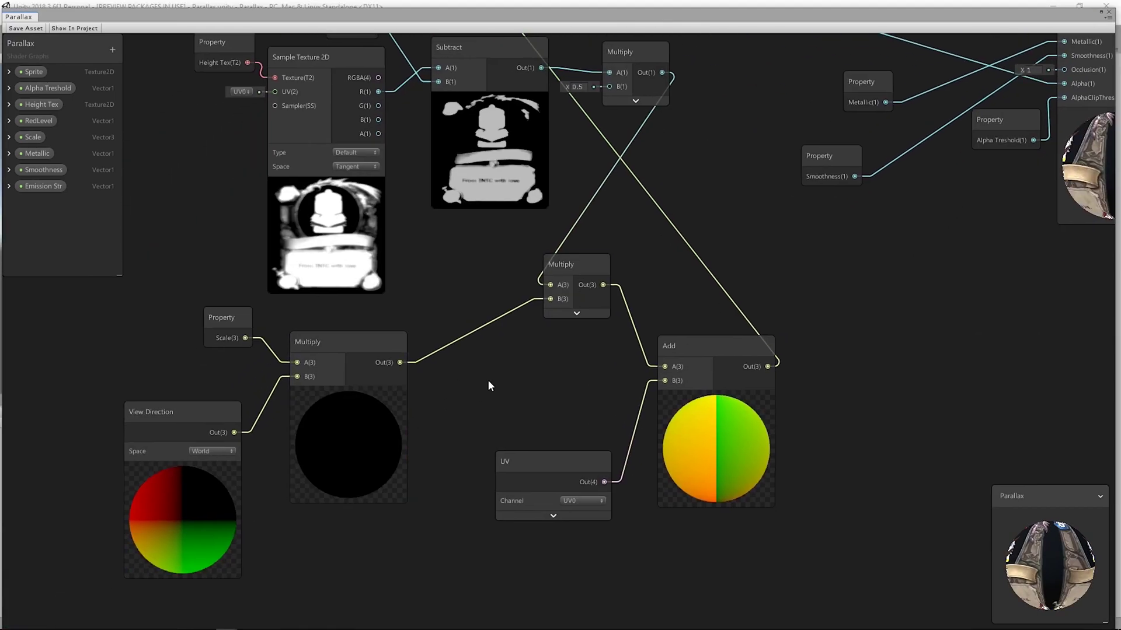
Step: Set the View Direction node's space to Object
click(369, 356)
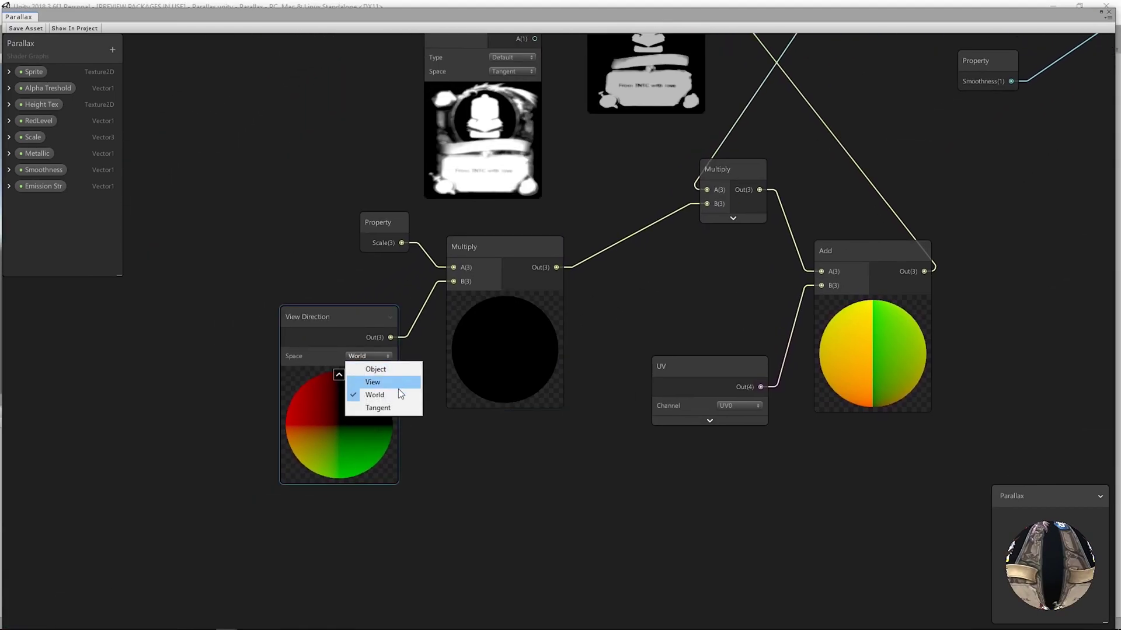
click(390, 370)
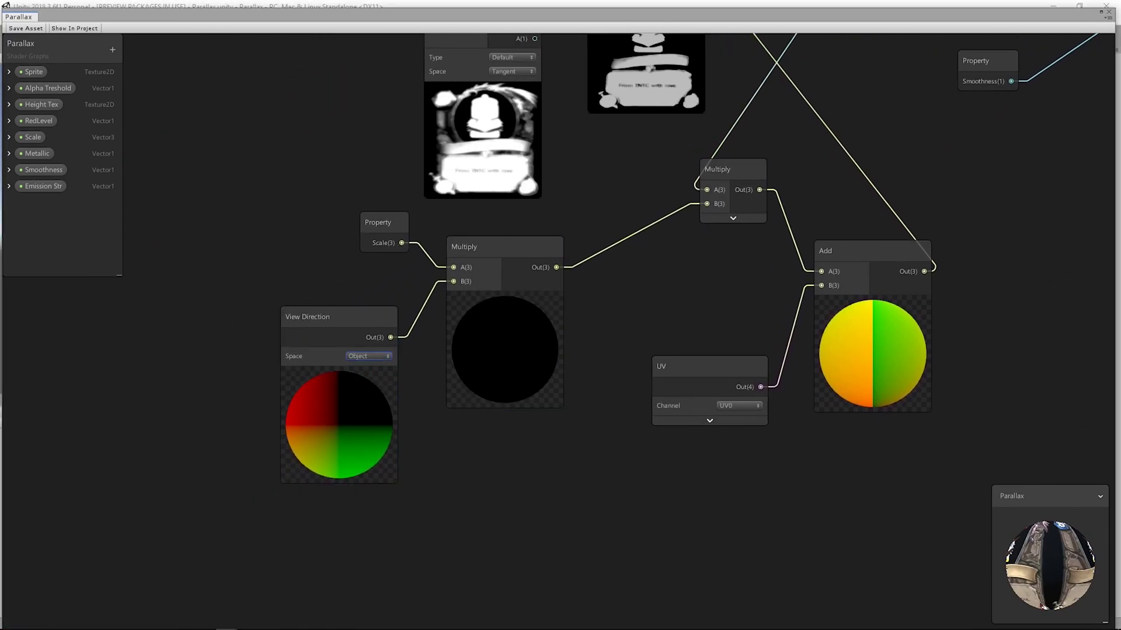